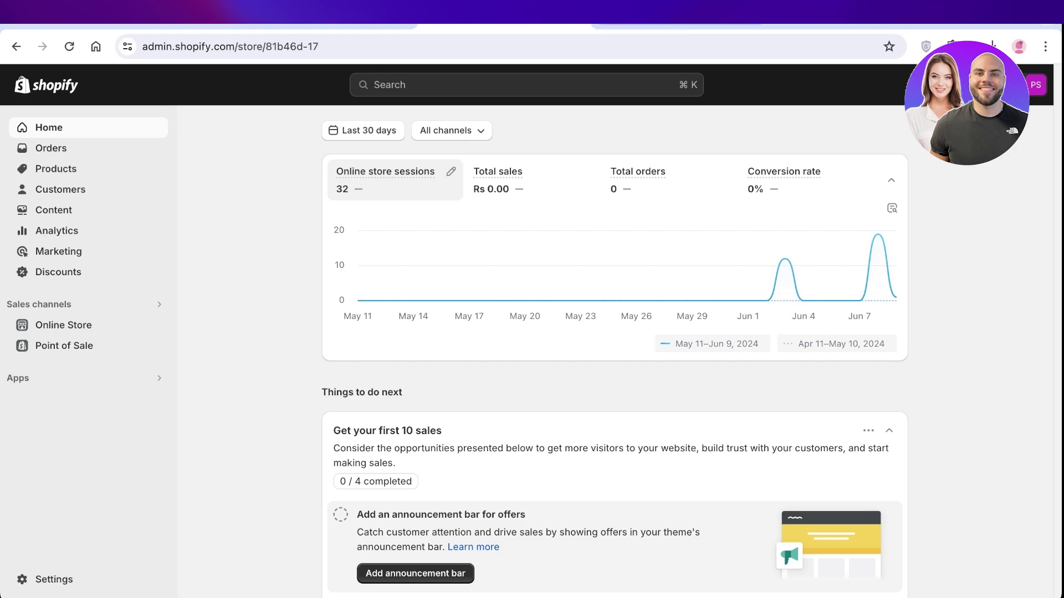
# Switch to the Printify login page and choose to continue with the Google account.
pyautogui.hotkey('ctrl', 'Tab')
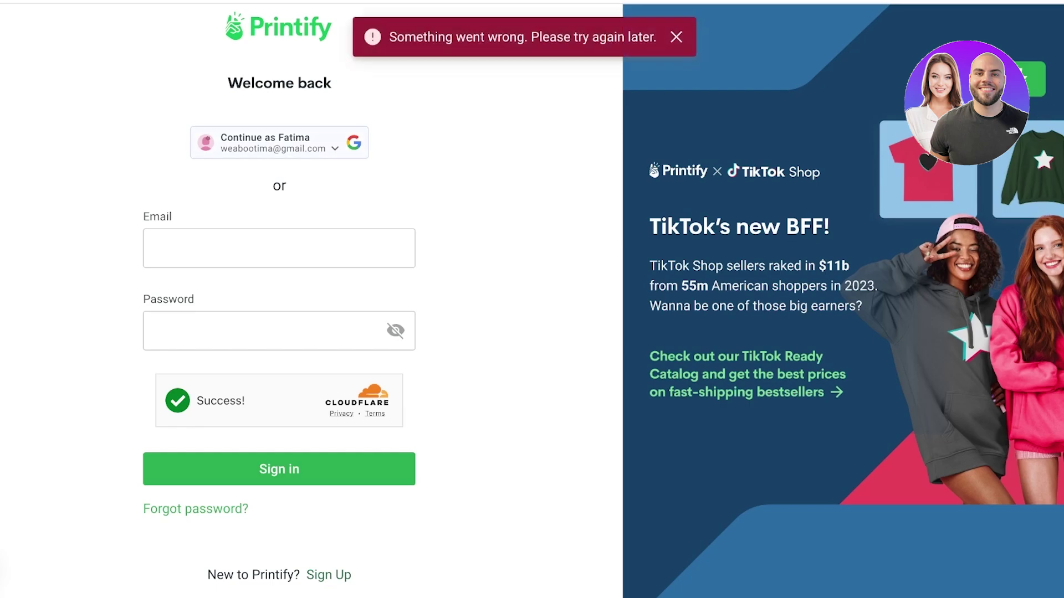
pyautogui.click(153, 247)
pyautogui.click(279, 143)
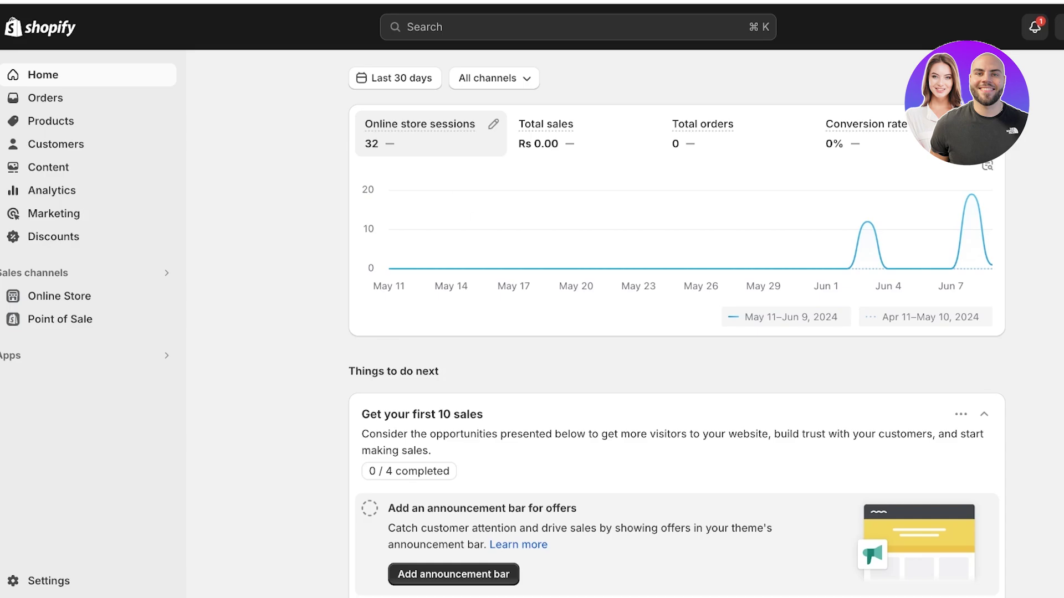
# From the Shopify store's apps and sales channels settings, go to the App Store and find the Printify: Print on Demand app.
pyautogui.click(49, 581)
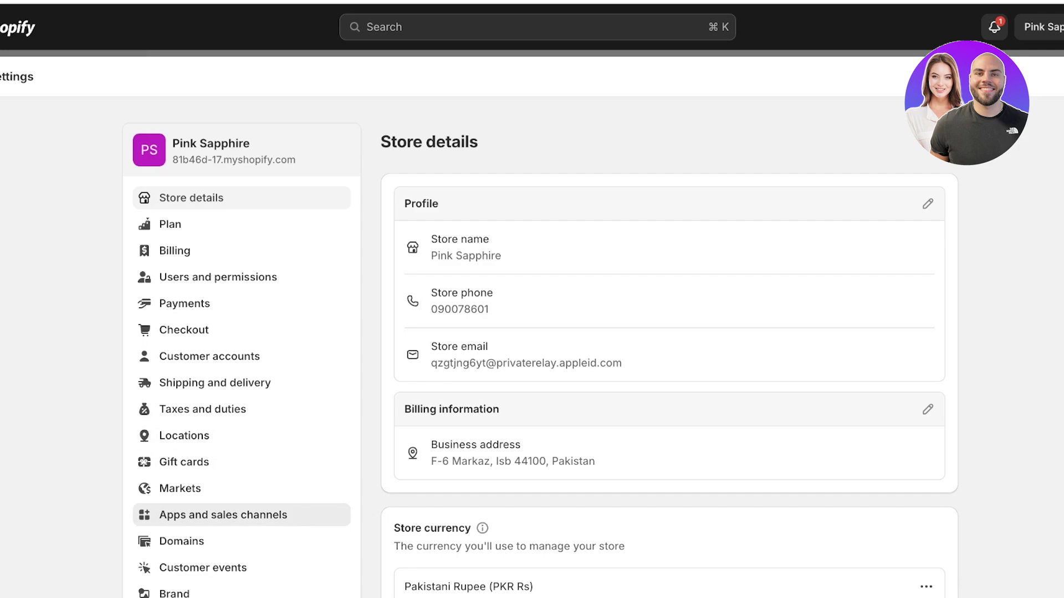
pyautogui.click(222, 514)
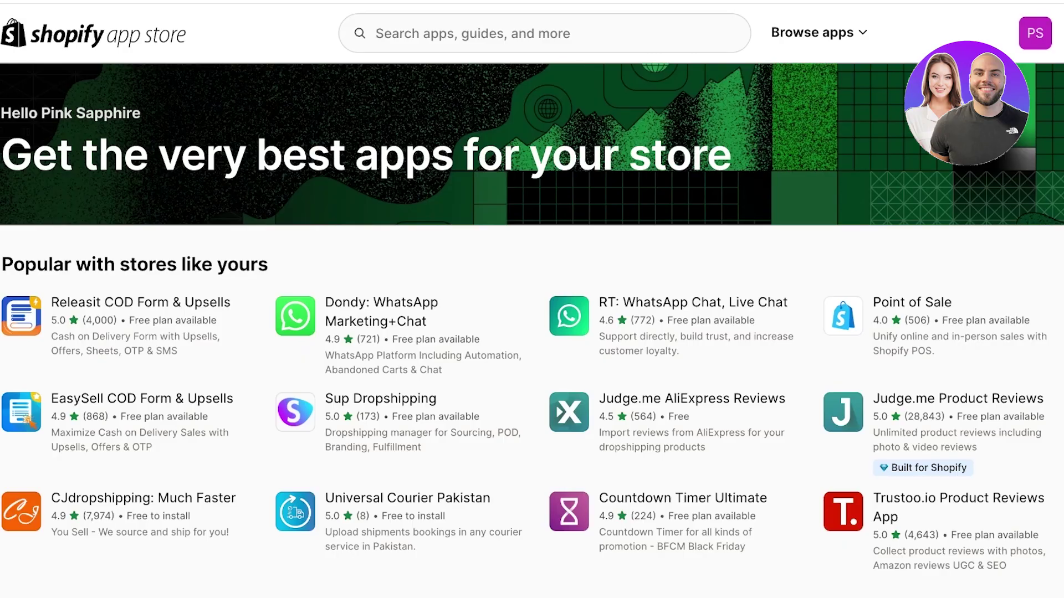
pyautogui.click(376, 33)
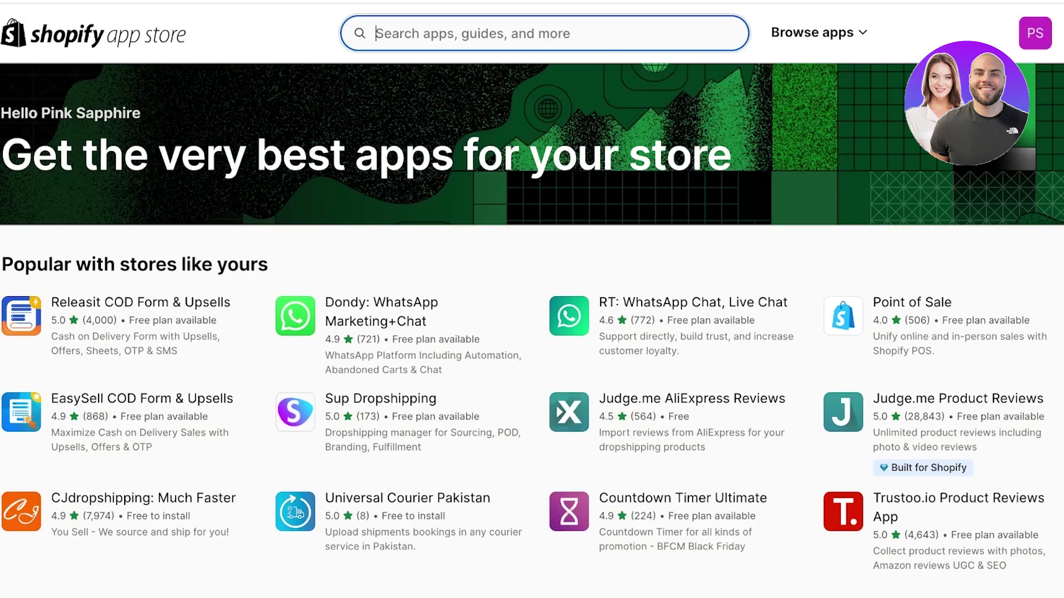
pyautogui.write('pri')
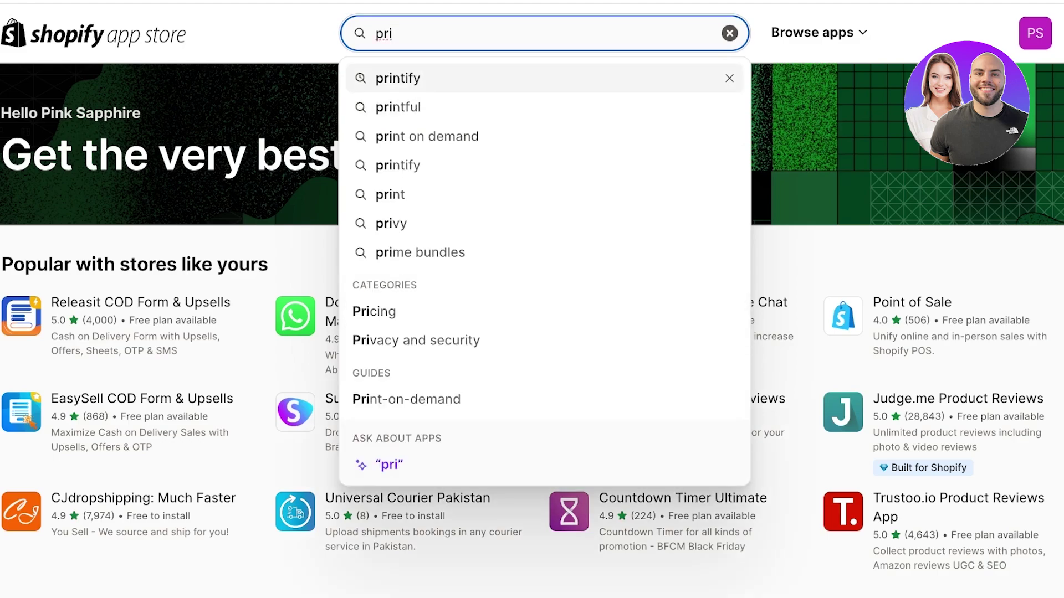
pyautogui.click(398, 79)
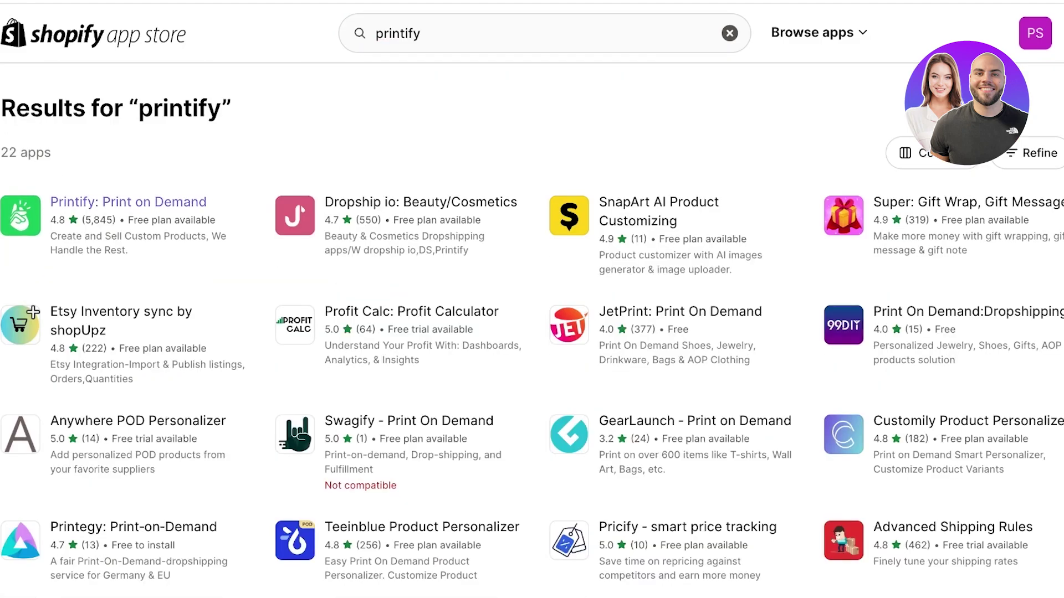
pyautogui.click(129, 202)
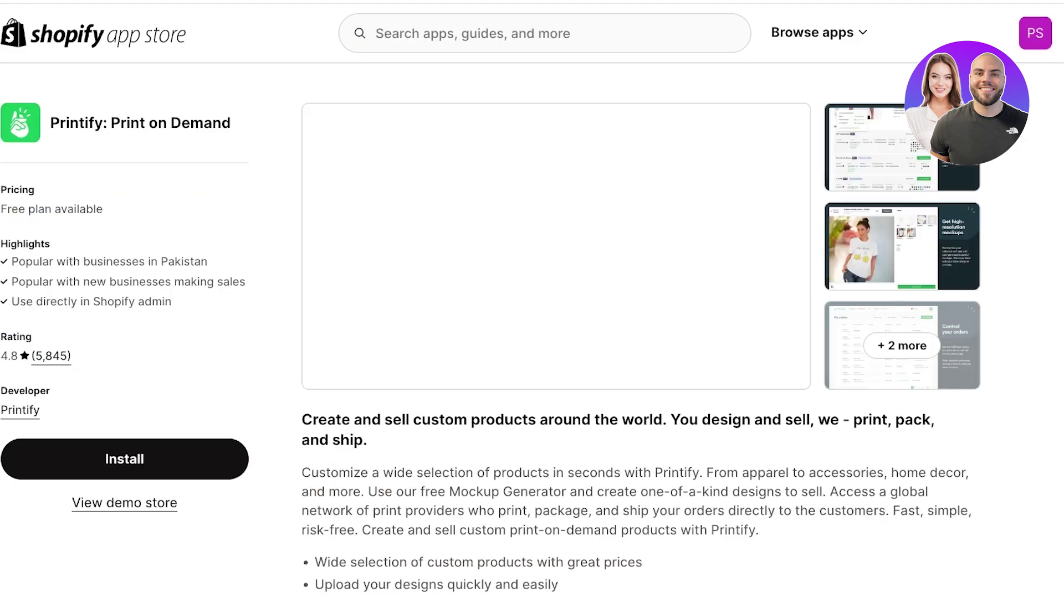
# Install the Printify: Print on Demand app on the Shopify store and pin it to the navigation.
pyautogui.click(124, 459)
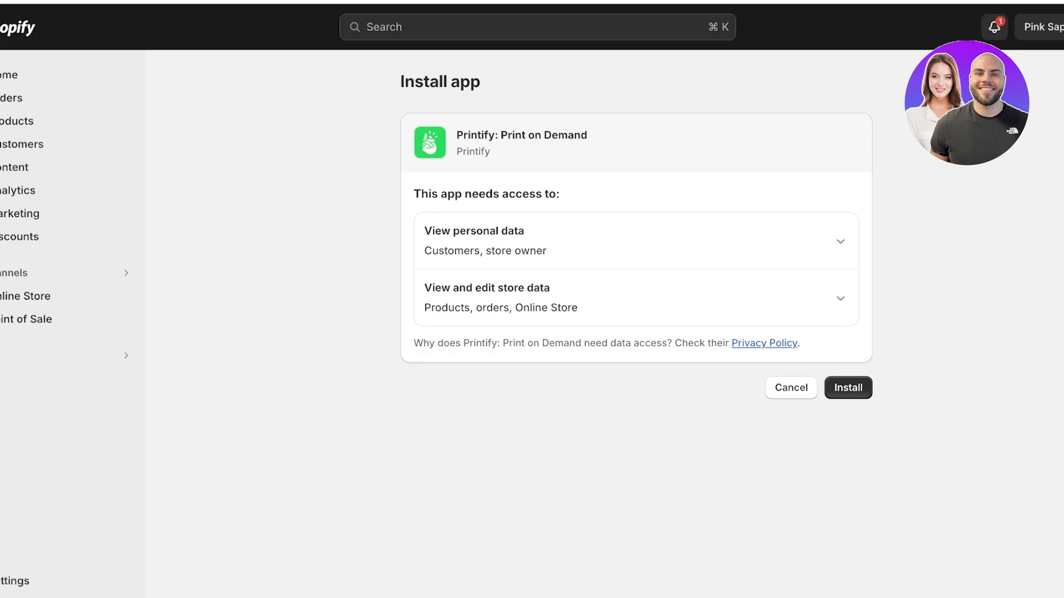
pyautogui.click(848, 387)
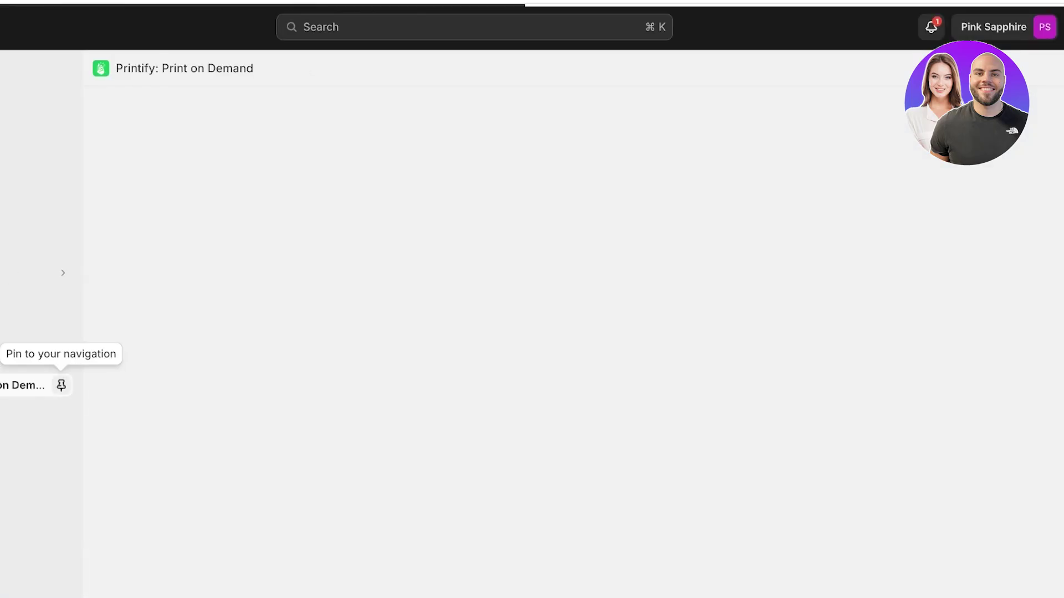
pyautogui.click(61, 385)
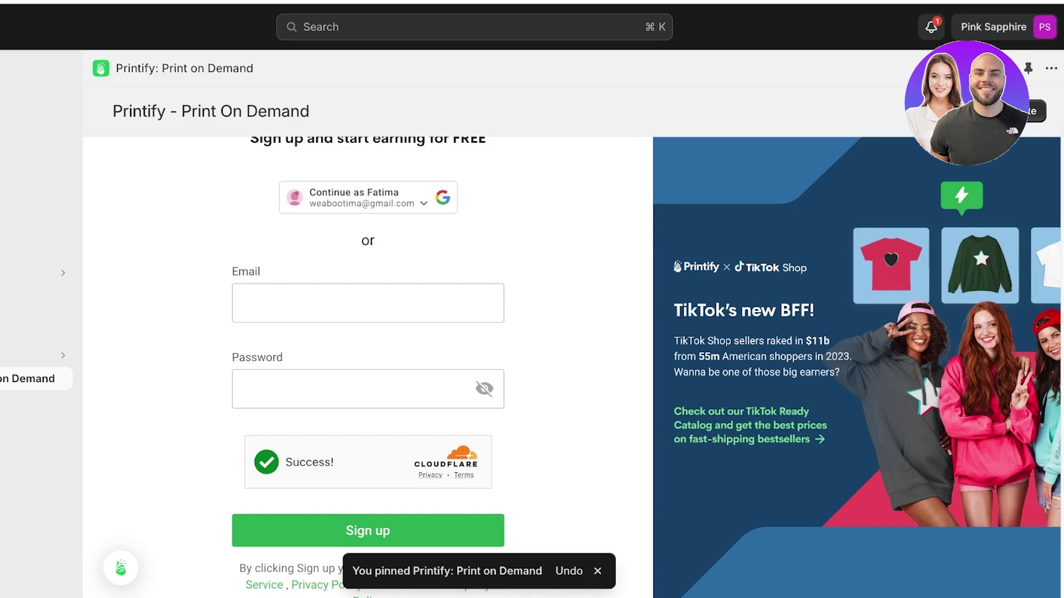
# Sign in to Printify within the Shopify admin and look through its dashboard and store setup checklist.
pyautogui.click(367, 303)
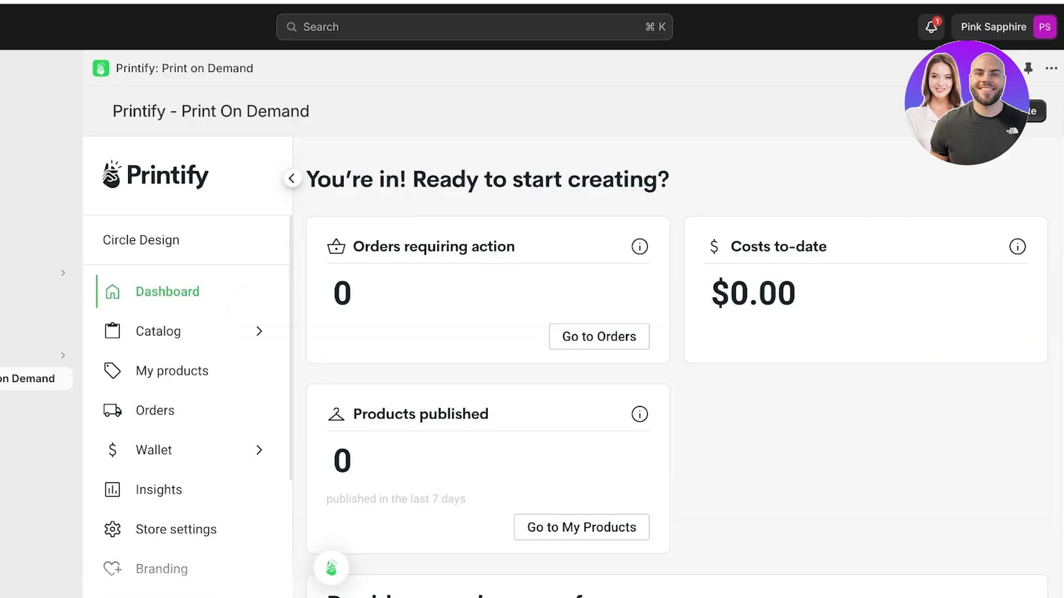
pyautogui.scroll(-3, 186, 240)
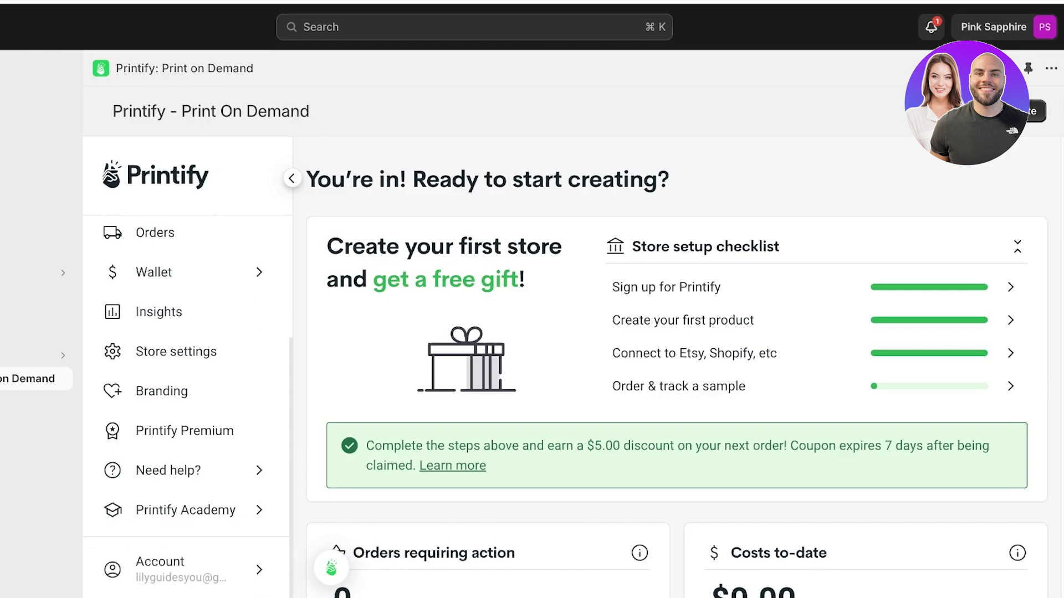
pyautogui.scroll(-6, 683, 321)
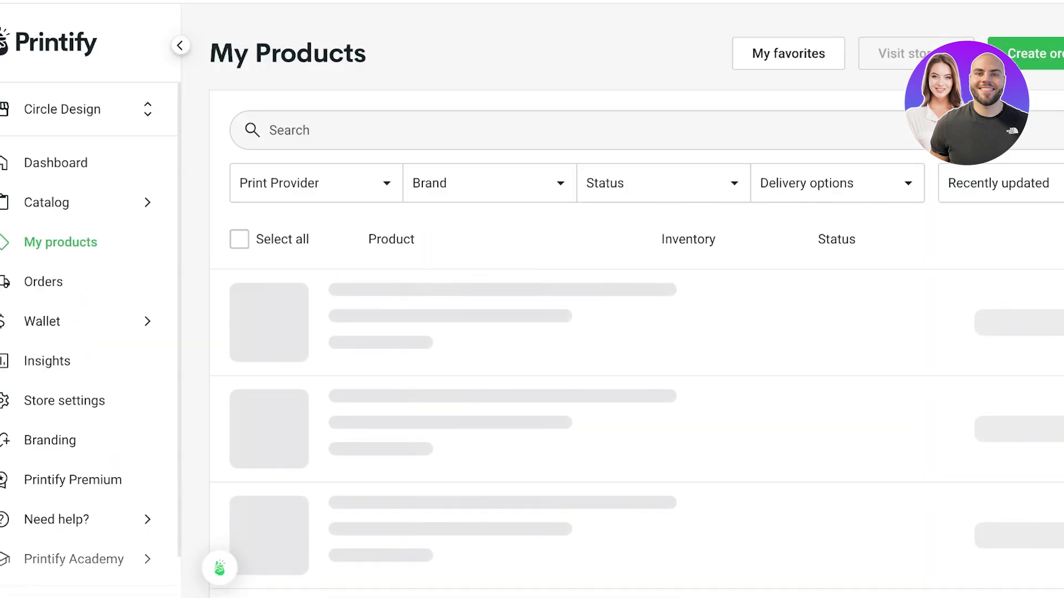
# Switch the active Printify store from Circle Design to the connected Pink Sapphire store.
pyautogui.click(83, 109)
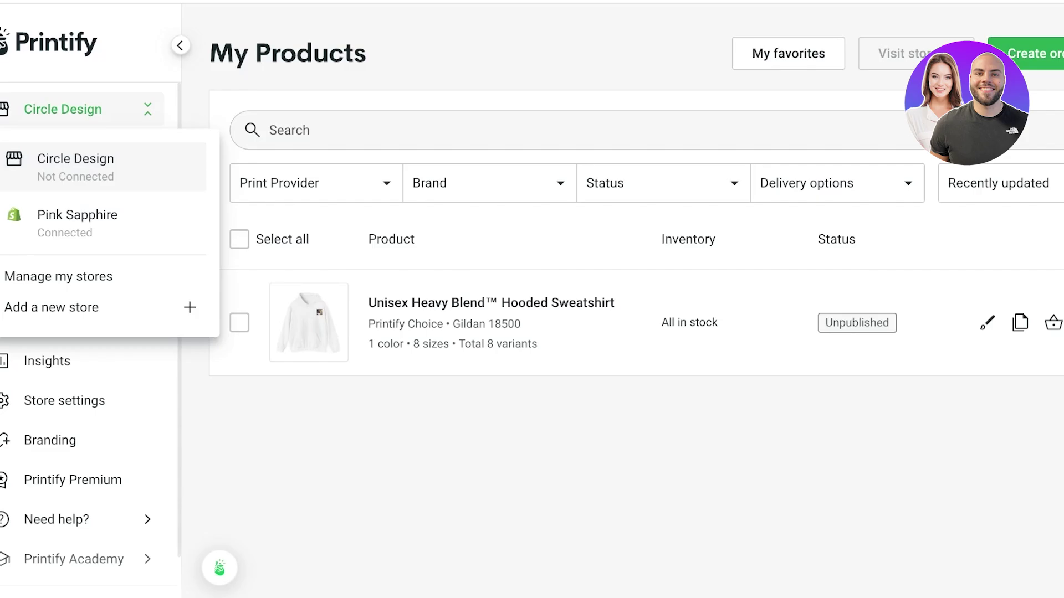
pyautogui.click(75, 166)
pyautogui.click(83, 109)
pyautogui.click(77, 216)
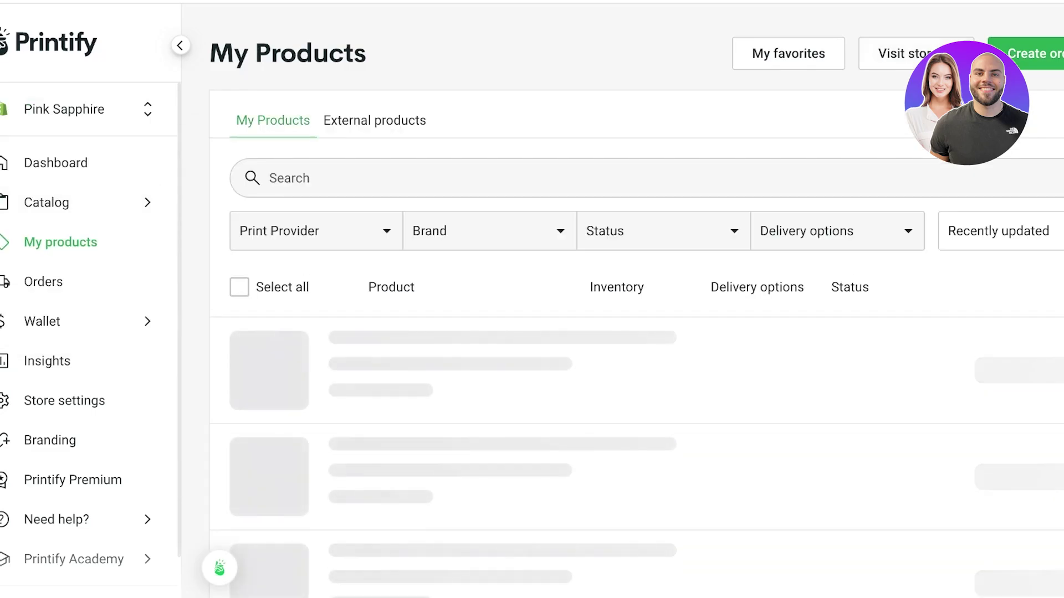
pyautogui.click(84, 109)
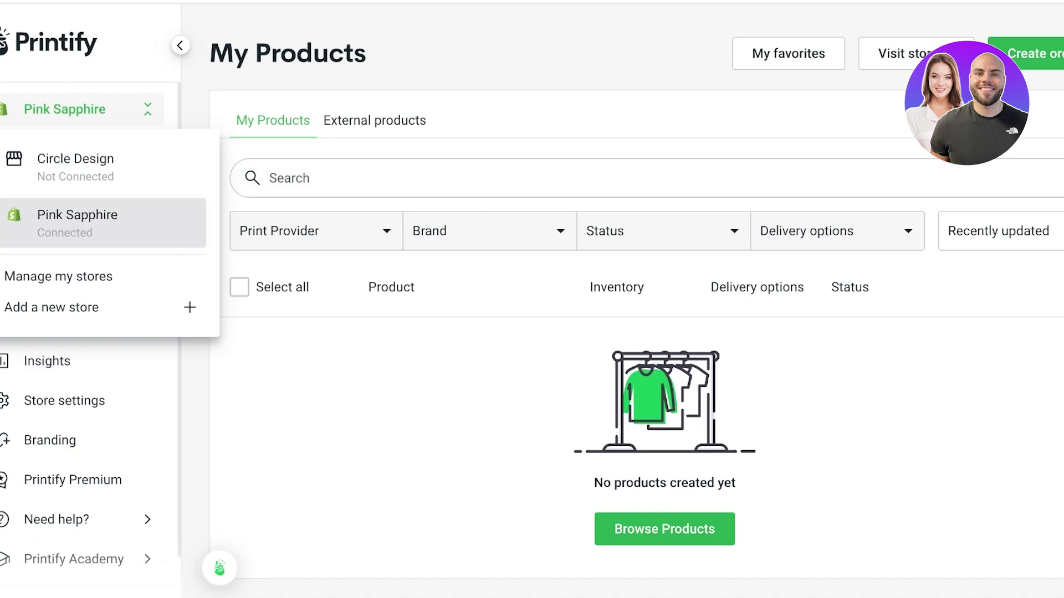
pyautogui.press('Escape')
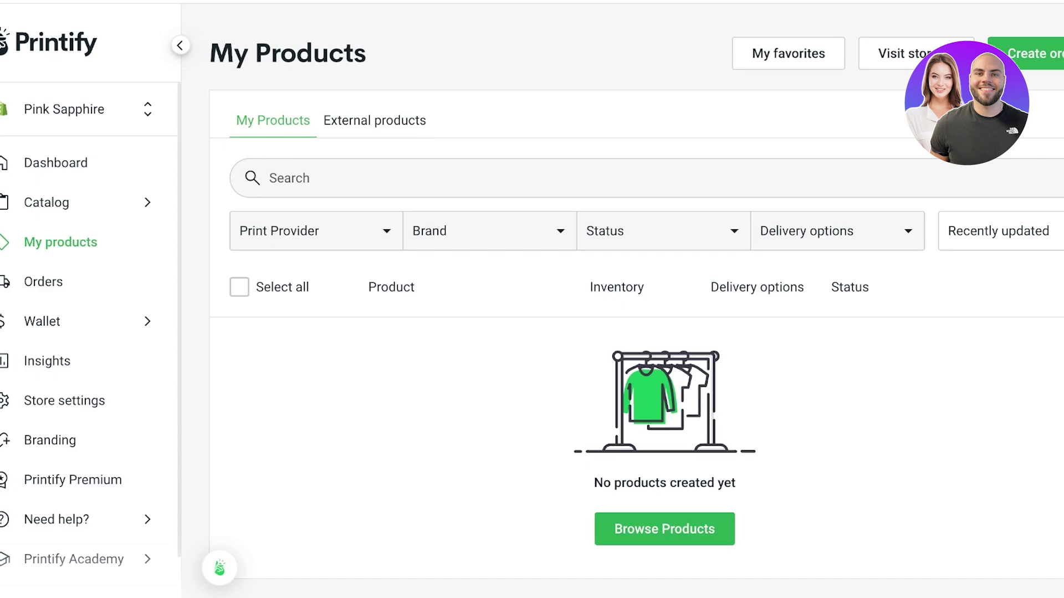
# Open the Phone Cases category under Accessories in the Printify catalog and browse the available cases and their prices.
pyautogui.click(46, 202)
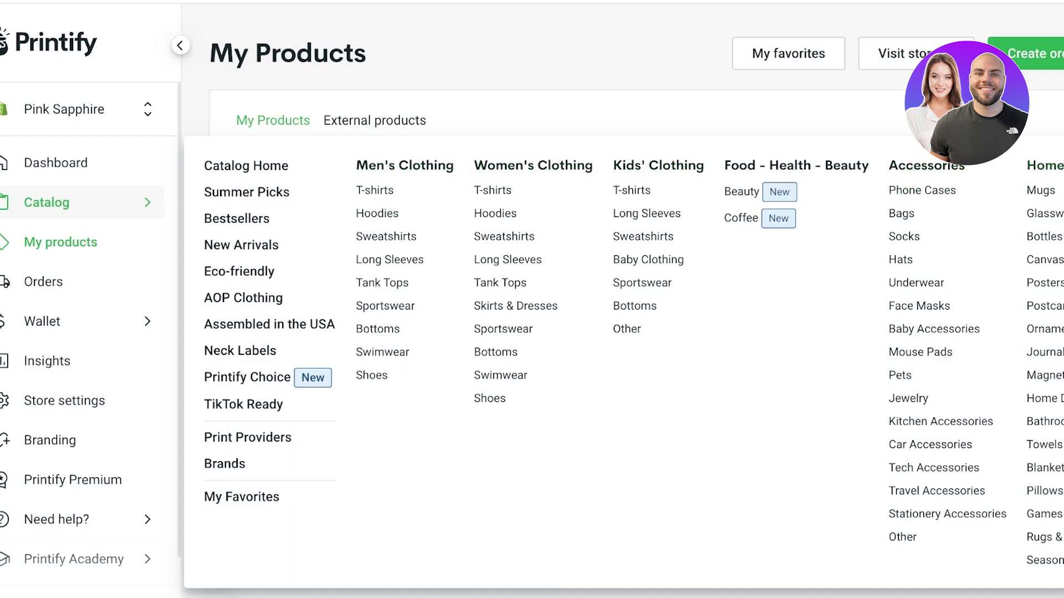
pyautogui.click(922, 190)
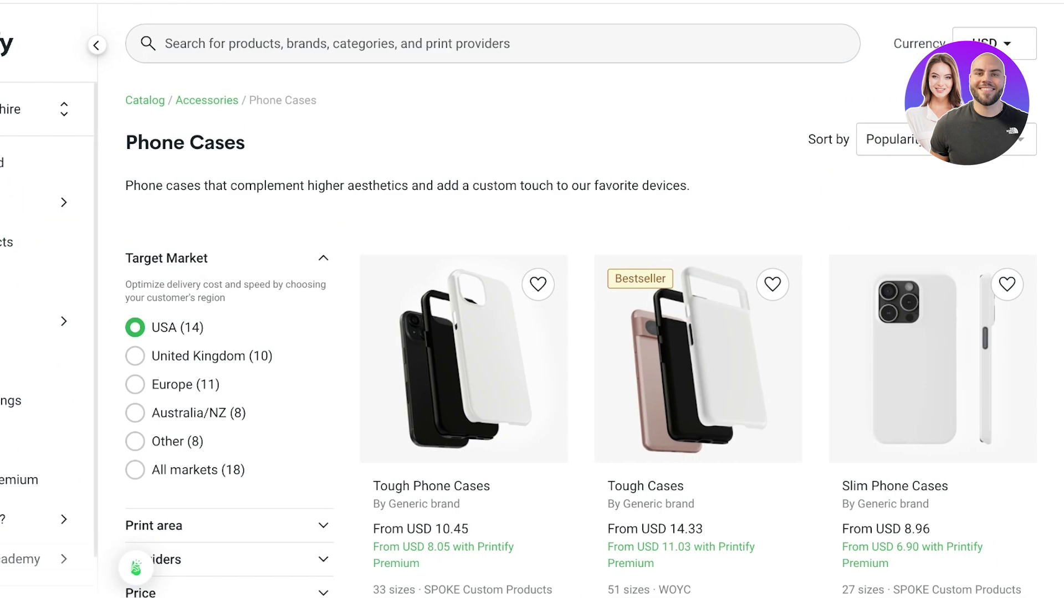
pyautogui.scroll(-3, 581, 299)
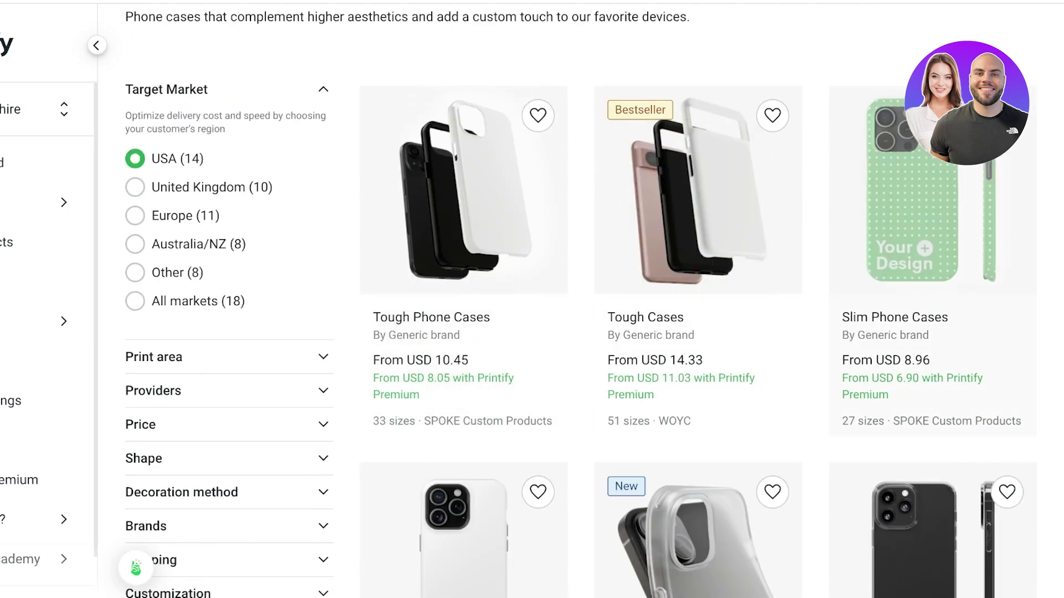
pyautogui.scroll(-7, 581, 299)
pyautogui.scroll(-11, 580, 299)
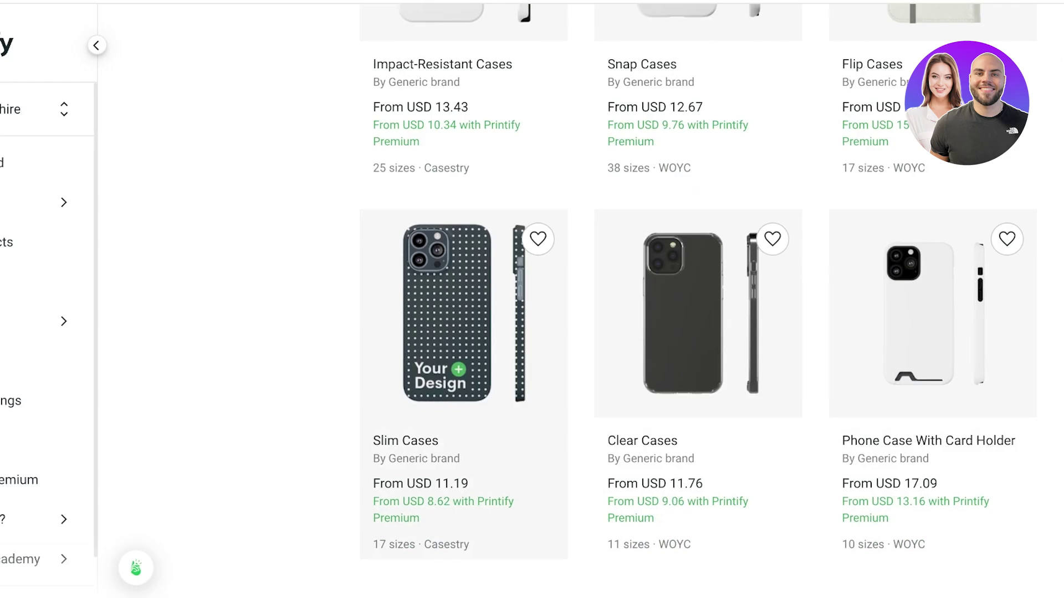
pyautogui.scroll(3, 581, 299)
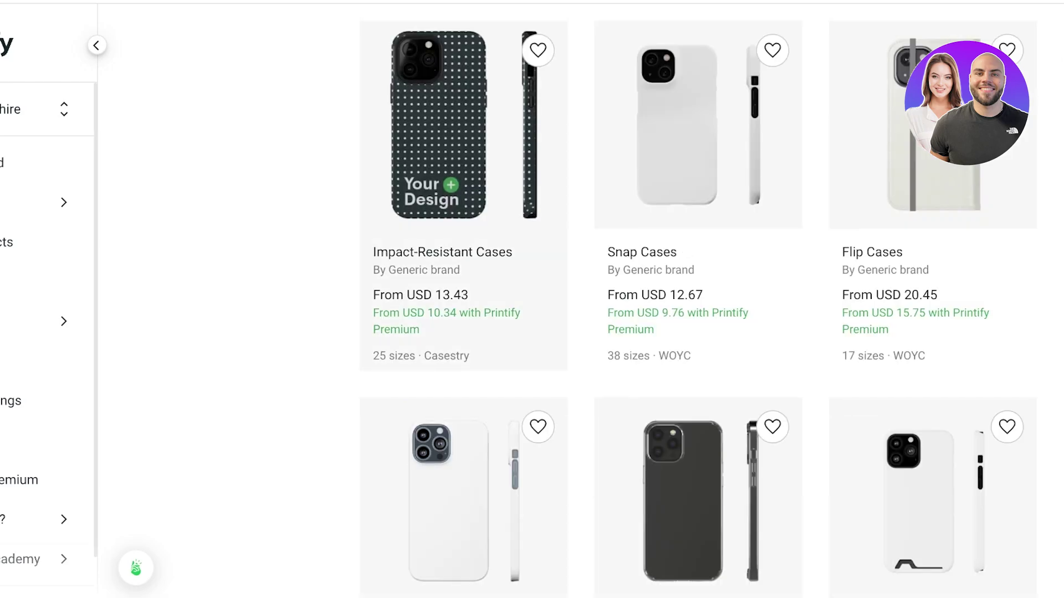
pyautogui.scroll(-3, 698, 299)
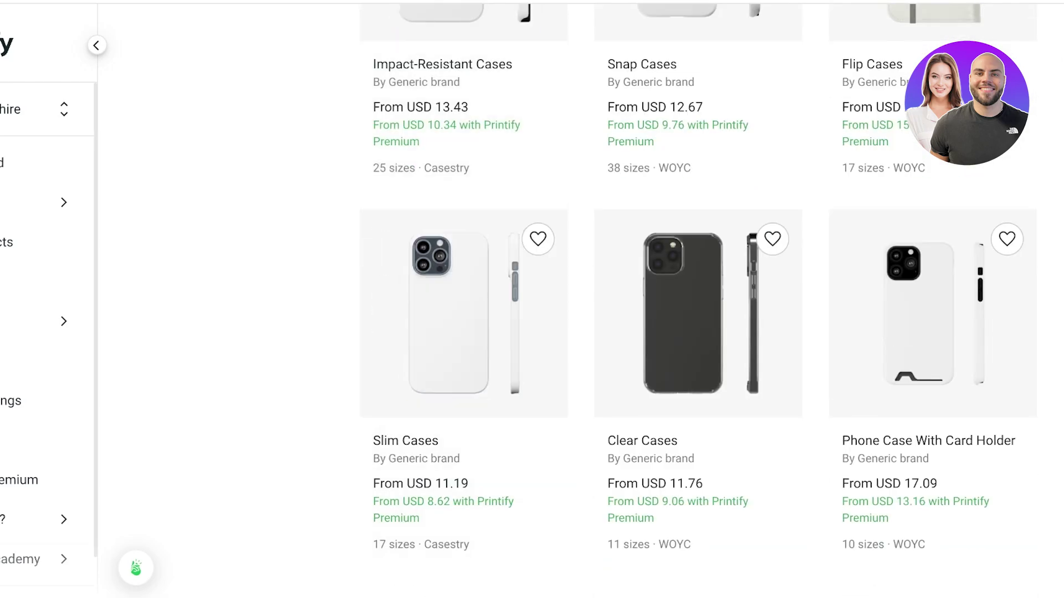
pyautogui.scroll(15, 698, 310)
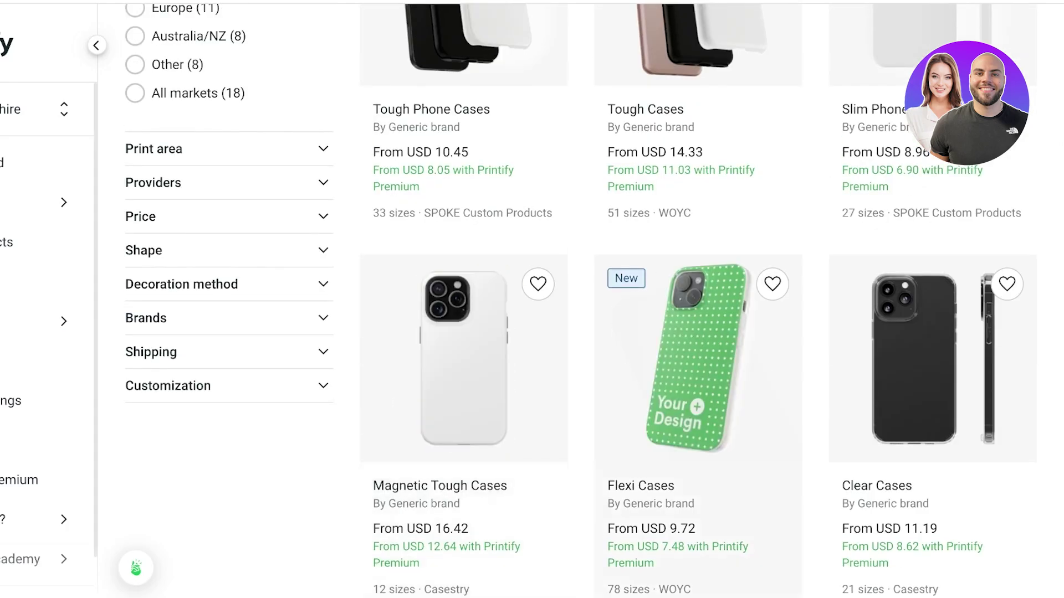
# Review the phone case filter options and collapse the Target Market section.
pyautogui.click(323, 259)
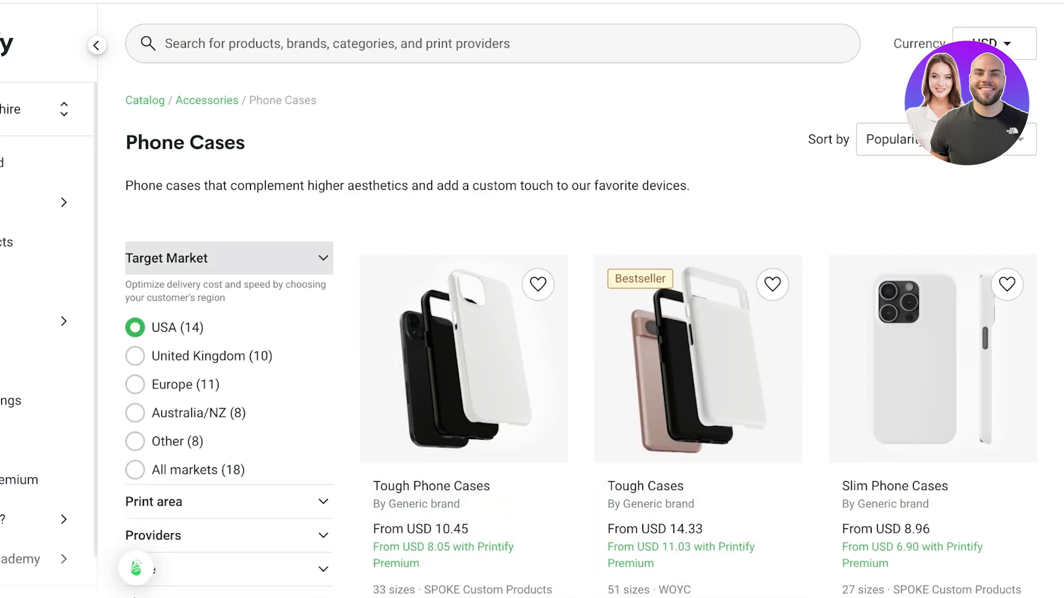
pyautogui.click(229, 258)
pyautogui.click(229, 258)
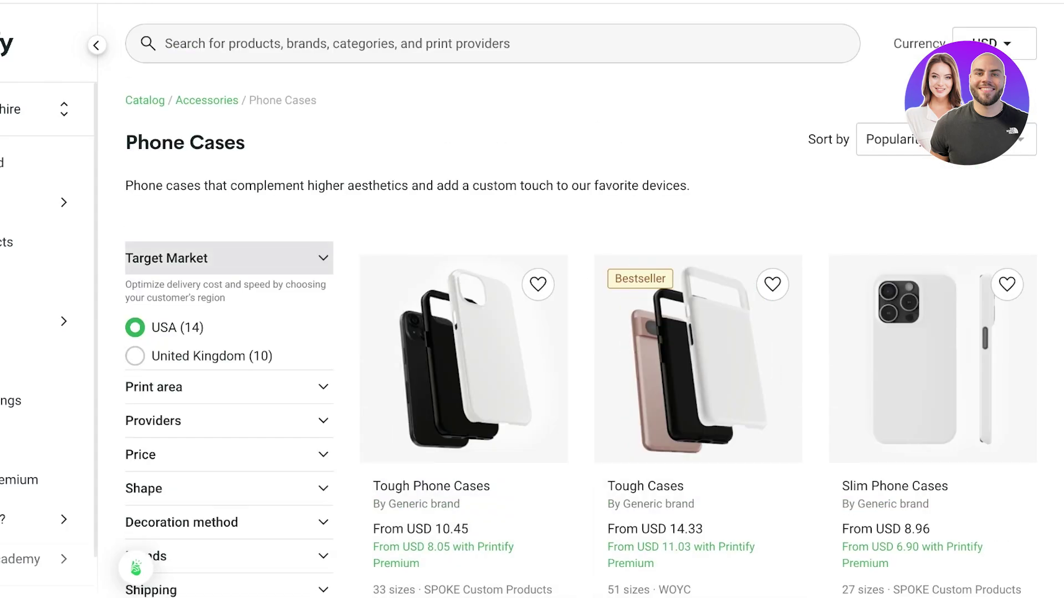
pyautogui.click(323, 258)
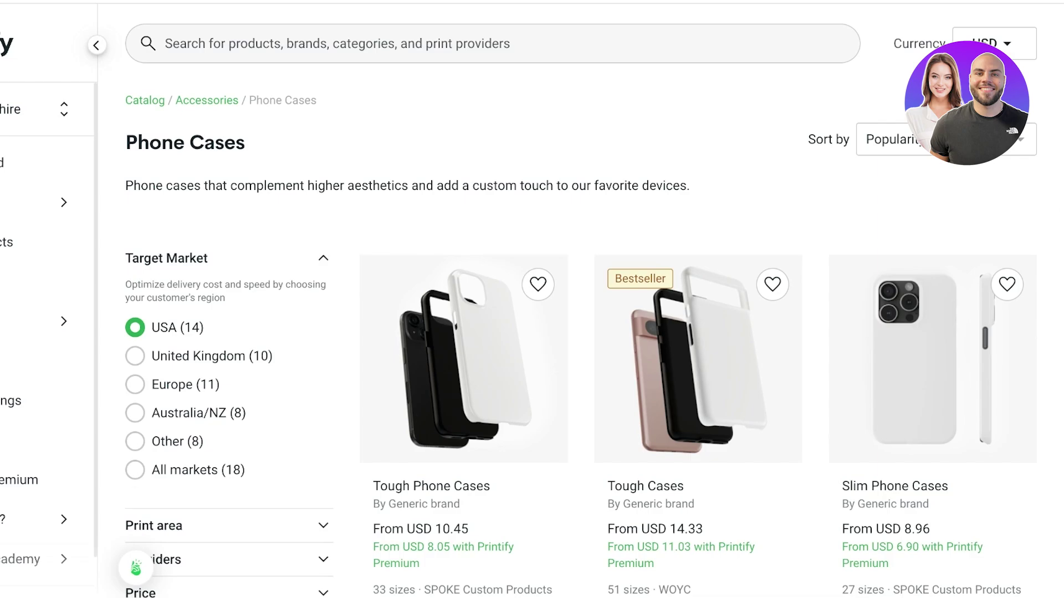
pyautogui.scroll(-4, 229, 371)
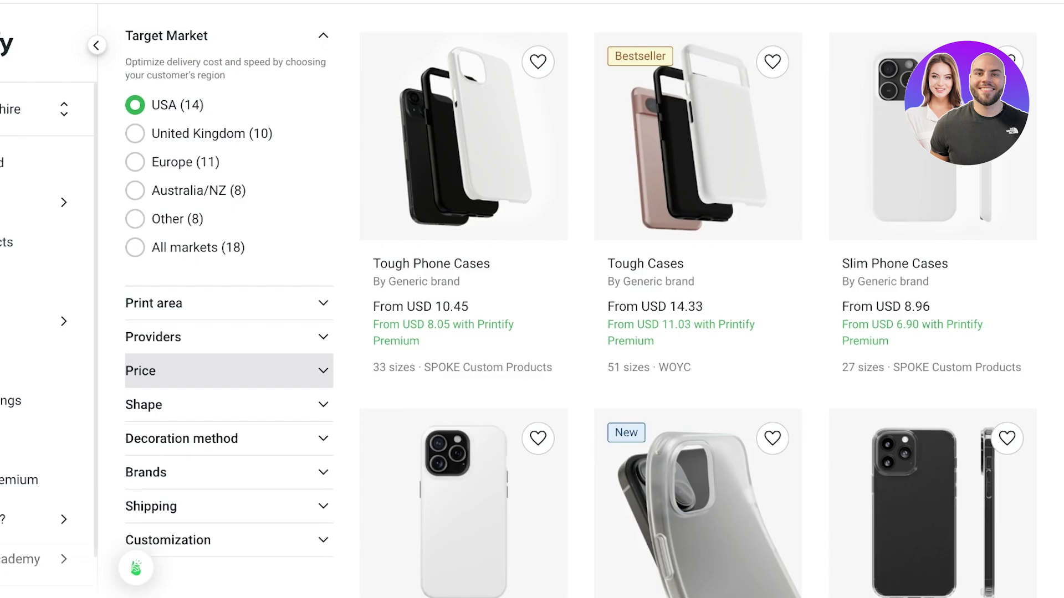
pyautogui.scroll(3, 229, 370)
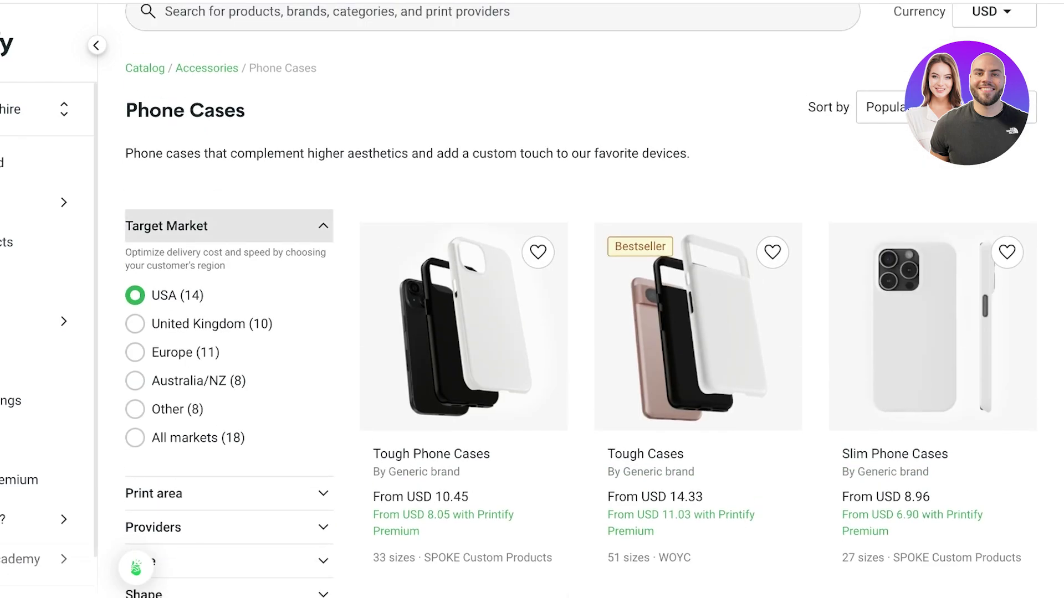
pyautogui.click(221, 226)
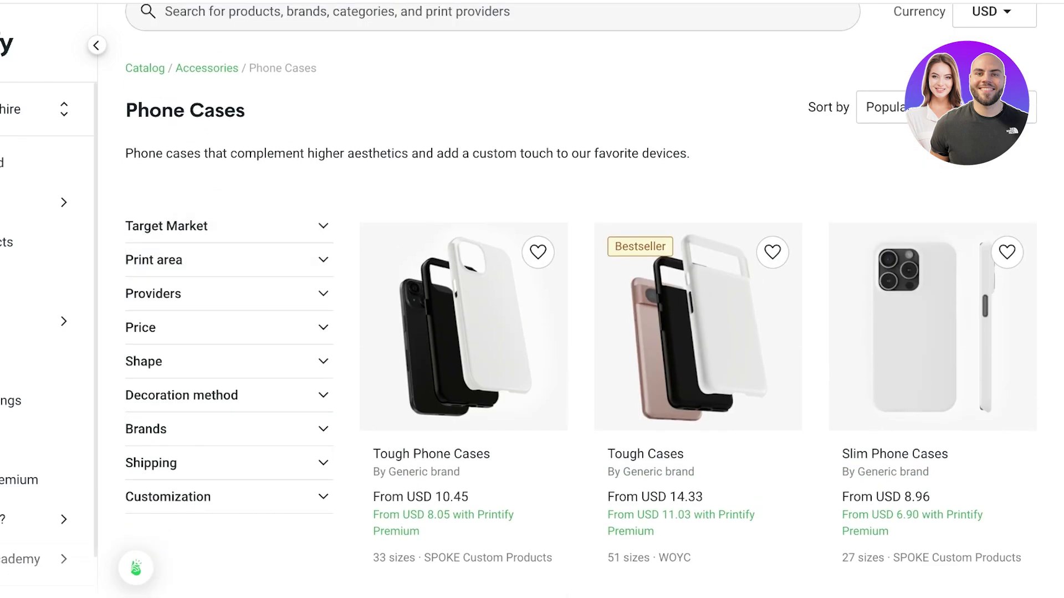
# Open the T-shirts category under Women's Clothing in the catalog and browse the available shirts.
pyautogui.moveTo(40, 202)
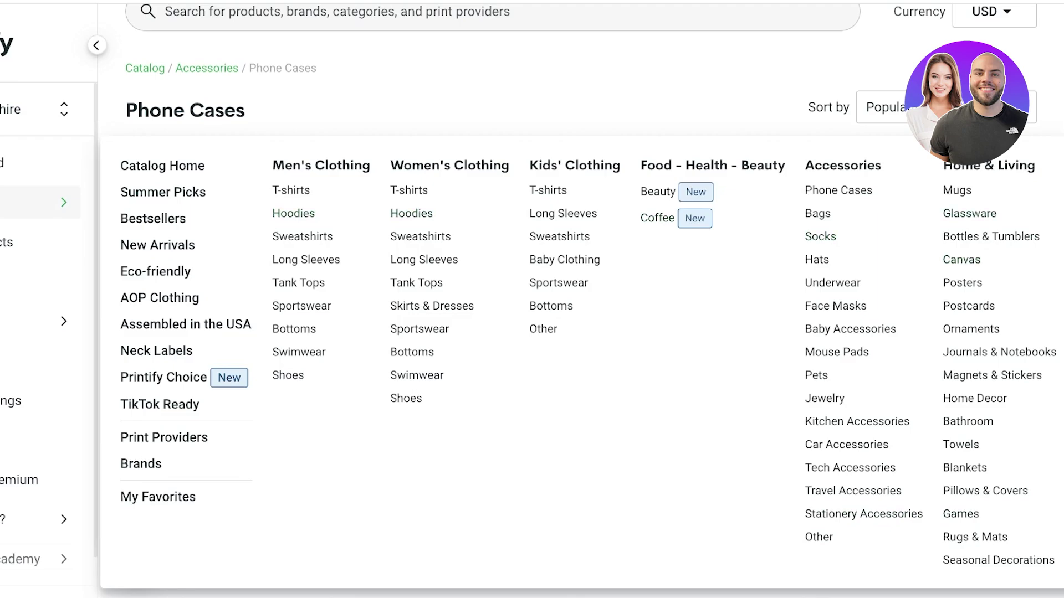
pyautogui.click(409, 190)
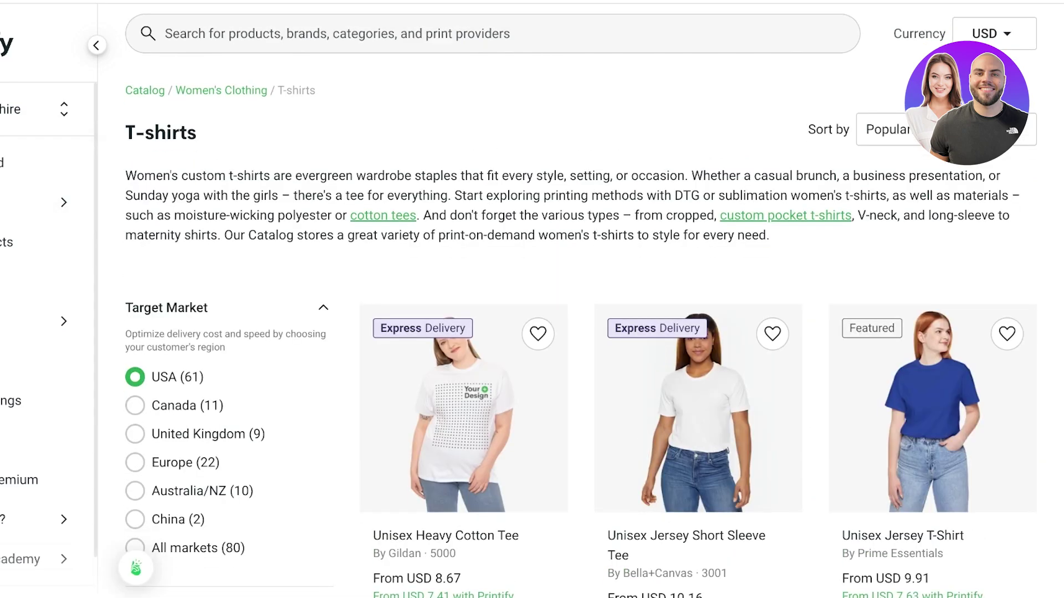
pyautogui.scroll(-5, 581, 306)
pyautogui.scroll(-10, 581, 306)
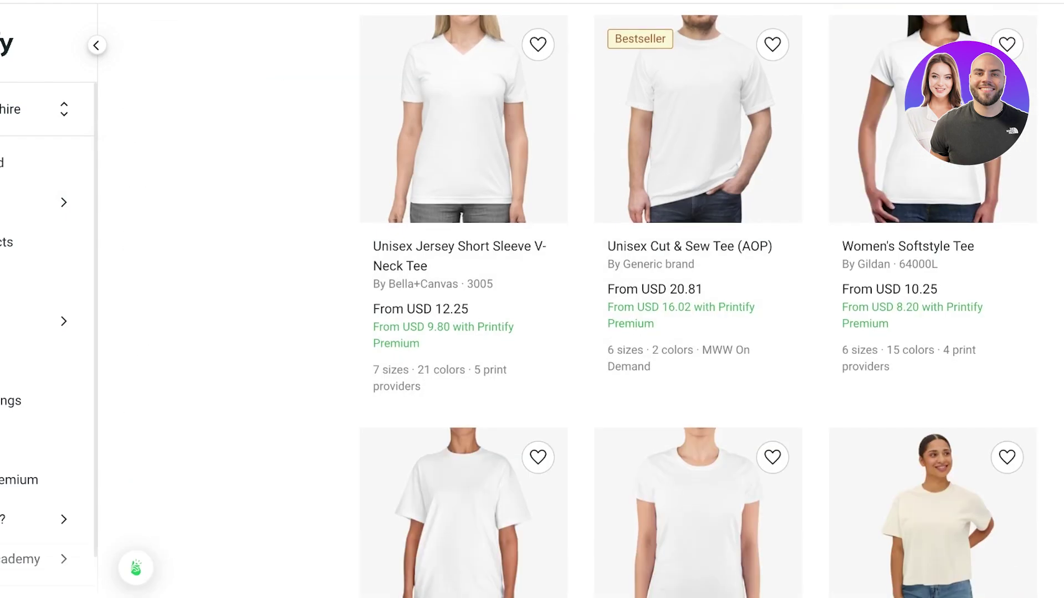
pyautogui.scroll(3, 699, 306)
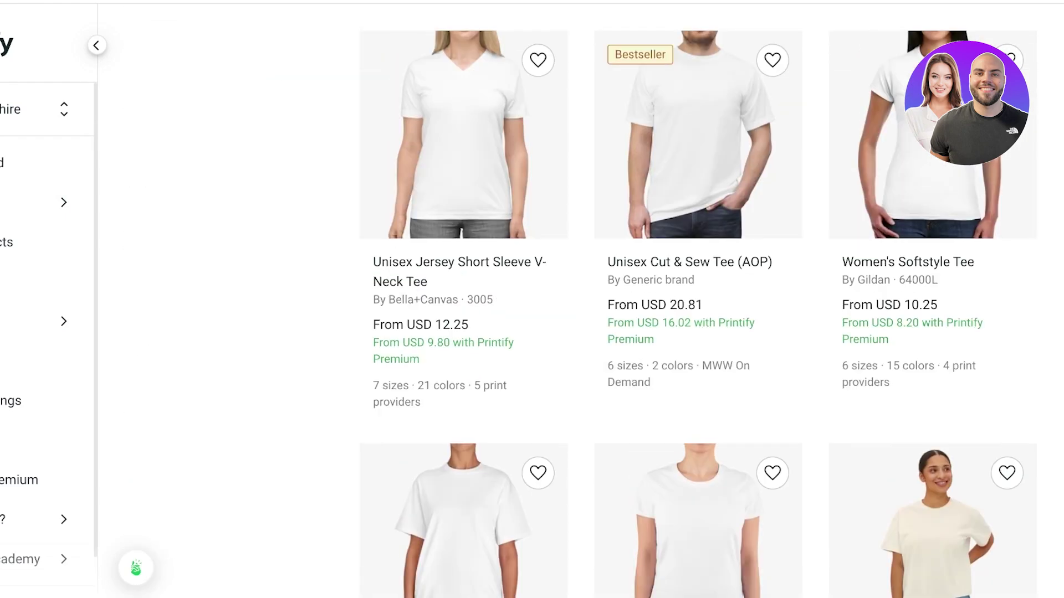
# Compare the women's T-shirts in the listing by brand, price, sizes, colors and number of print providers.
pyautogui.scroll(10, 222, 307)
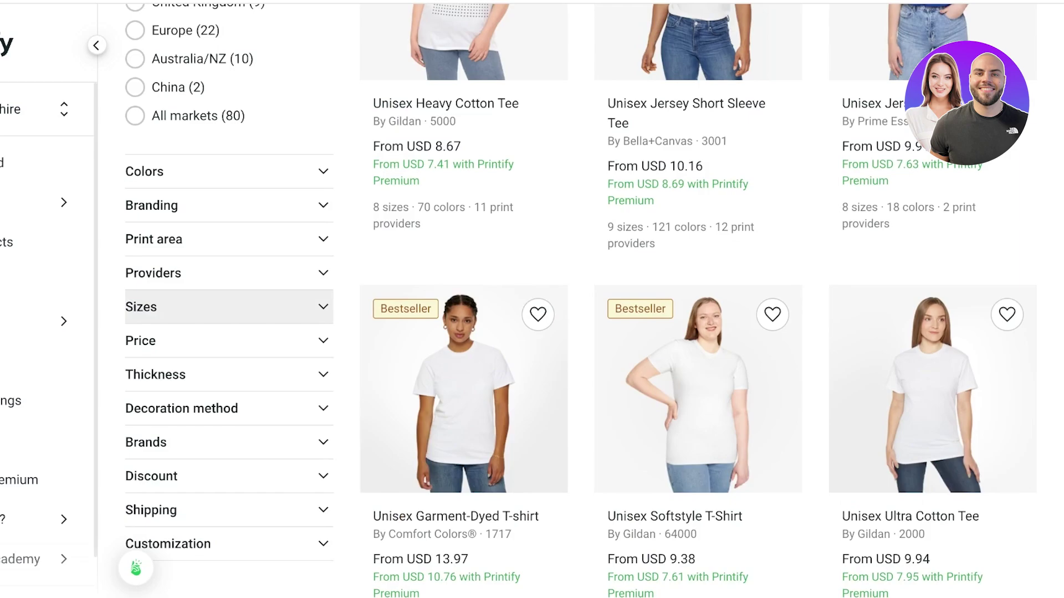
pyautogui.scroll(3, 580, 299)
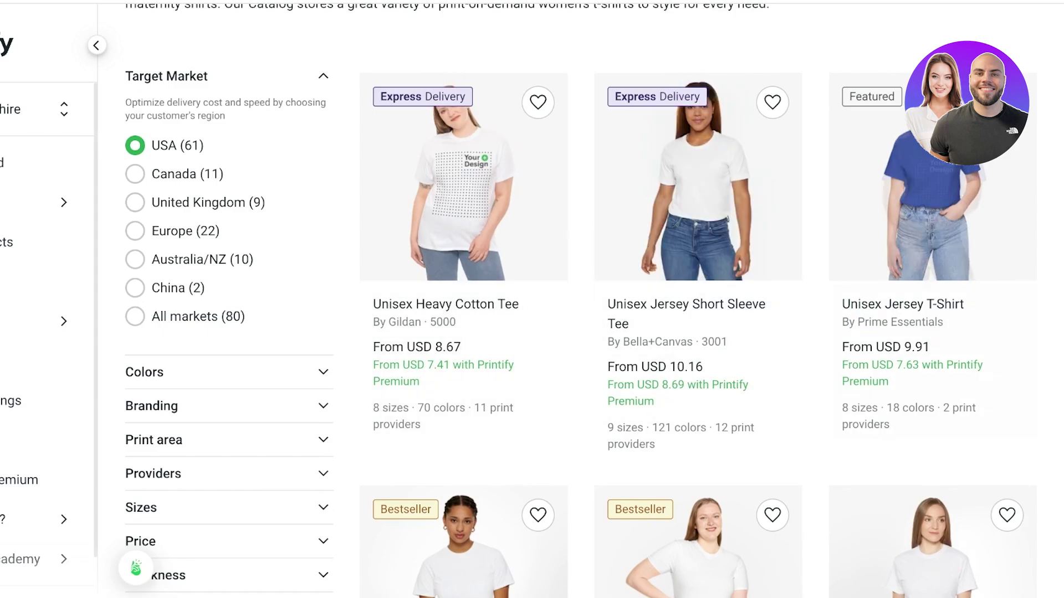
pyautogui.scroll(-7, 532, 300)
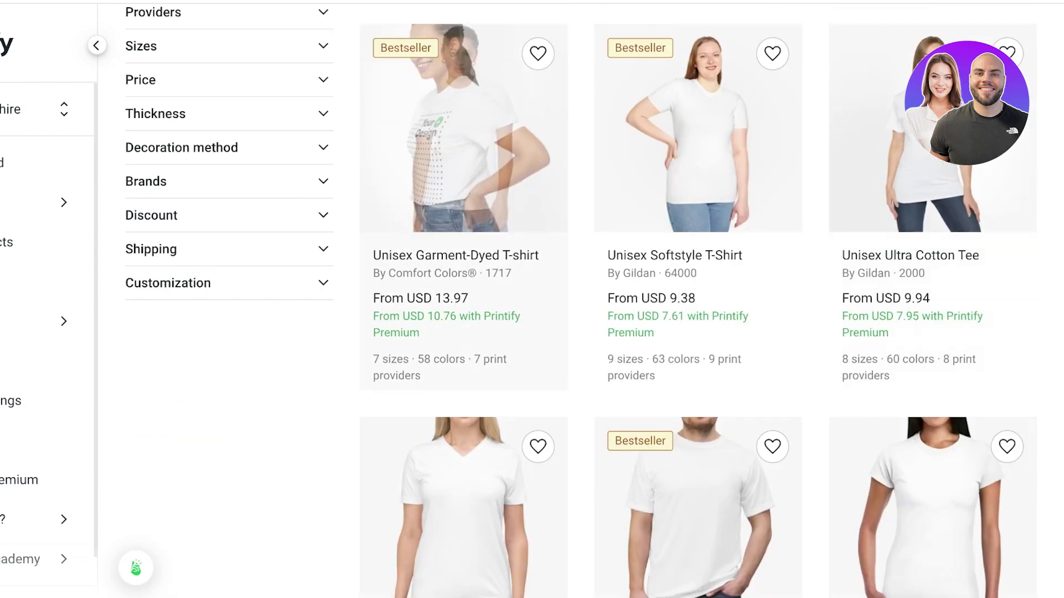
pyautogui.scroll(-2, 531, 299)
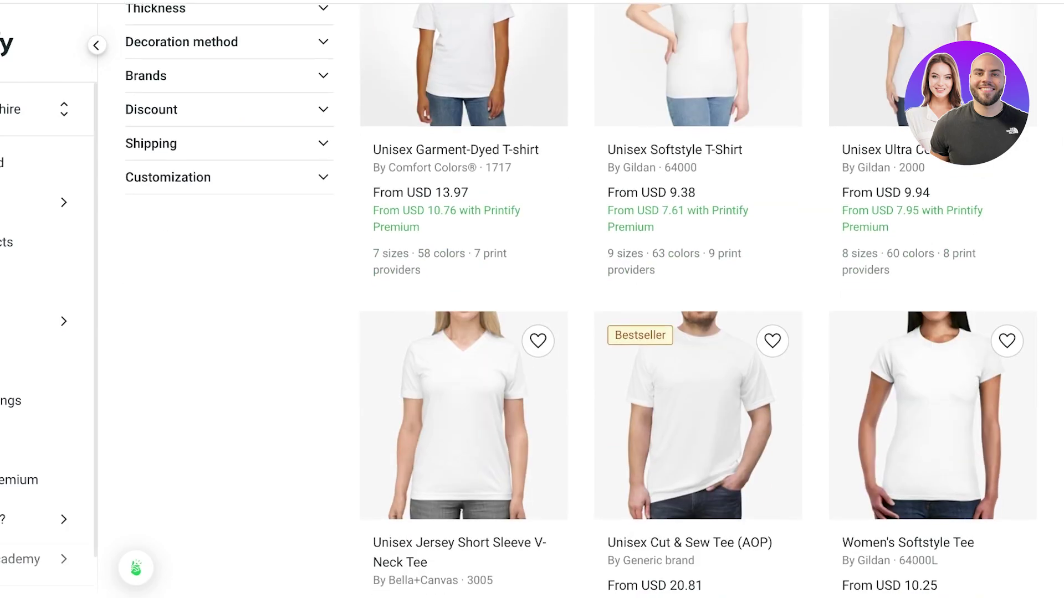
pyautogui.scroll(-20, 532, 299)
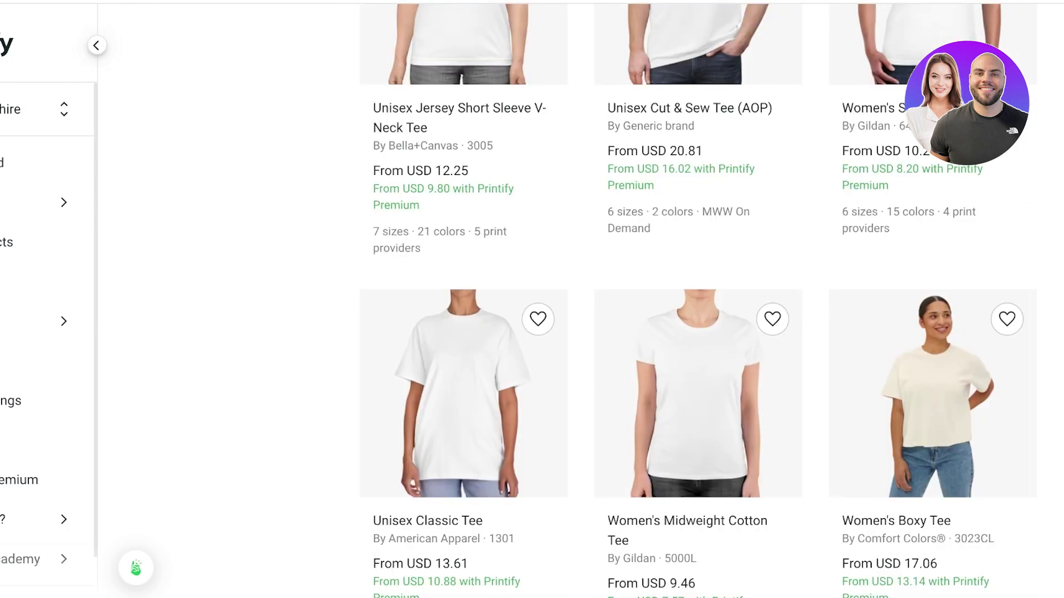
pyautogui.scroll(-15, 532, 300)
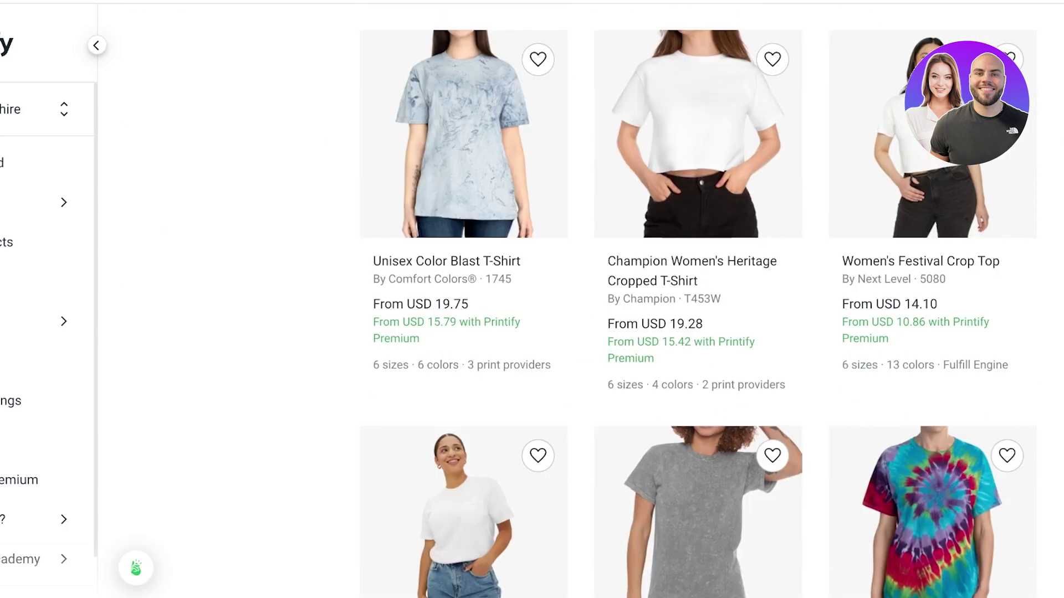
pyautogui.scroll(20, 532, 299)
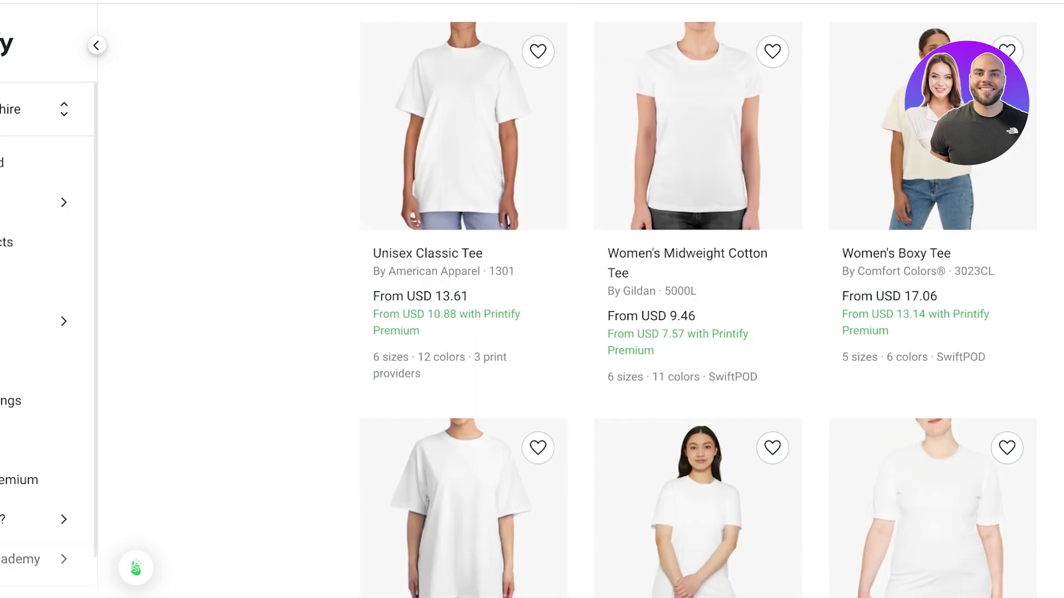
pyautogui.scroll(10, 532, 299)
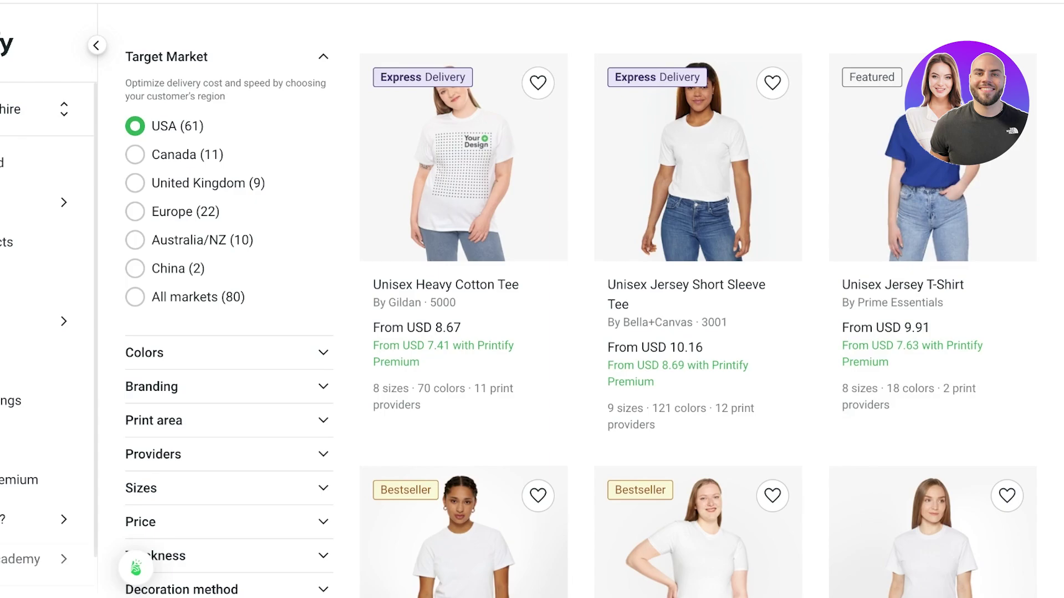
# Open the Gildan Unisex Softstyle T-Shirt and look over its description and first print providers.
pyautogui.scroll(-6, 532, 299)
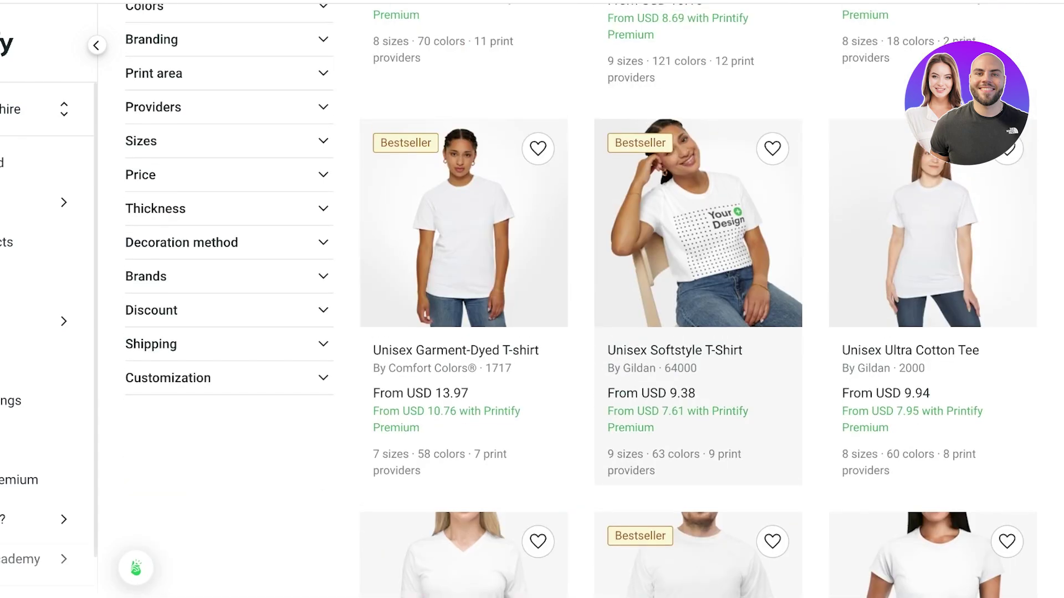
pyautogui.click(698, 223)
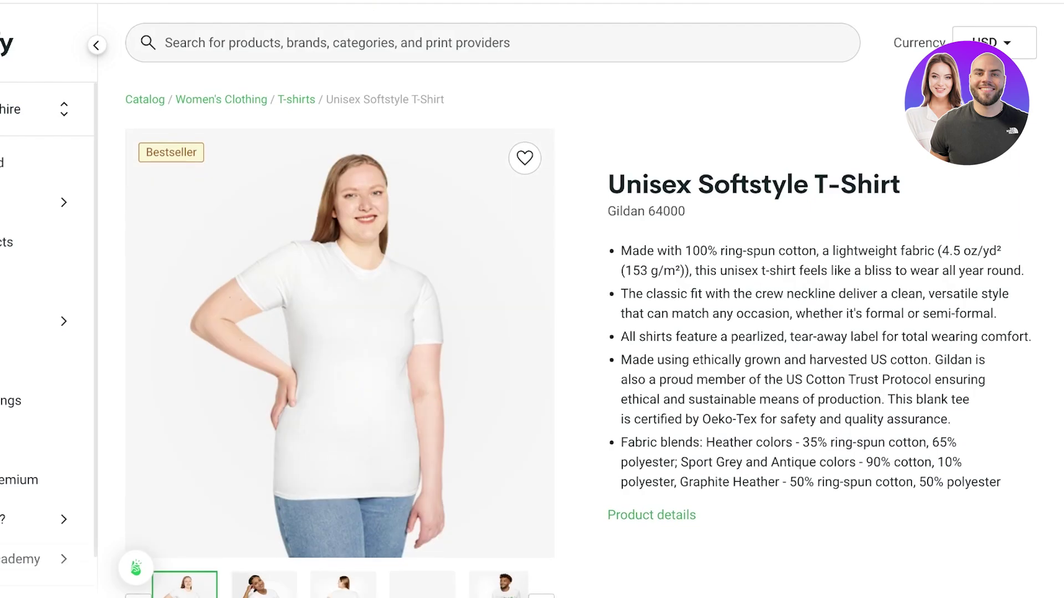
pyautogui.scroll(-8, 581, 301)
pyautogui.scroll(-2, 581, 301)
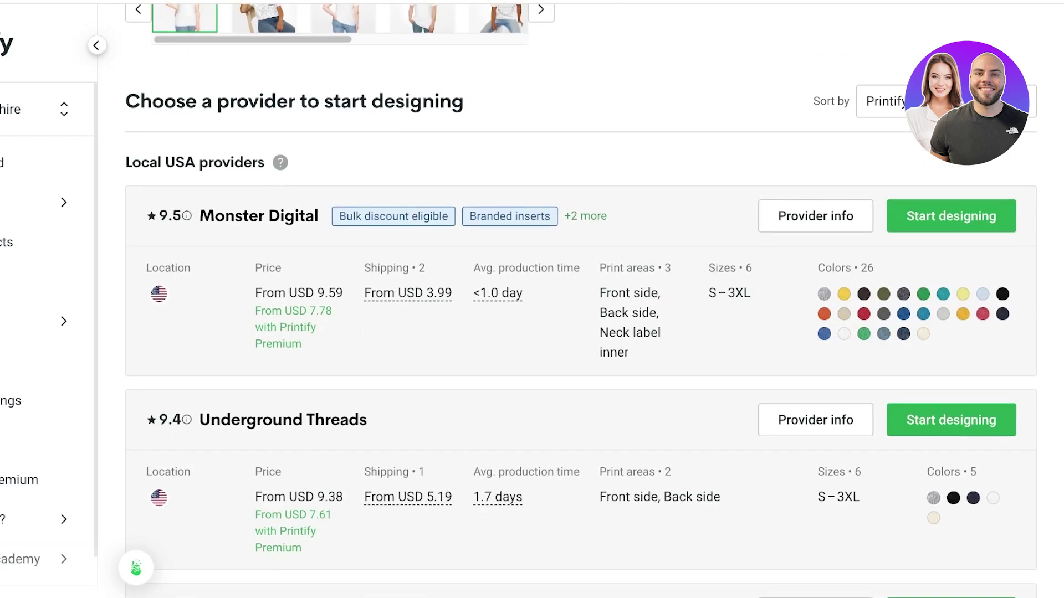
pyautogui.scroll(8, 581, 301)
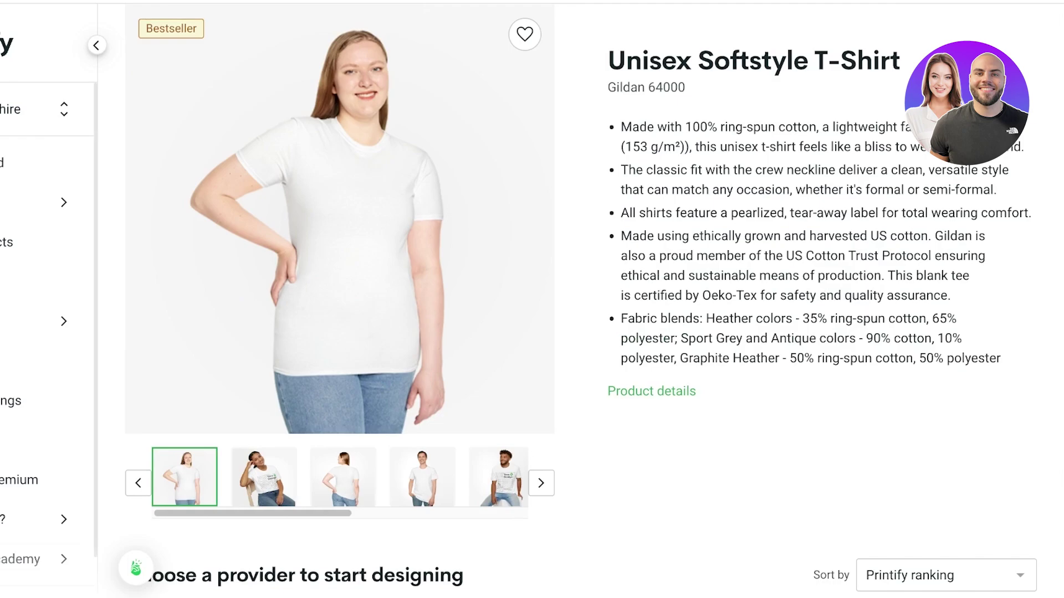
# Compare the USA and international print providers by rating, price, shipping cost, production time, print areas and colors.
pyautogui.scroll(-20, 581, 301)
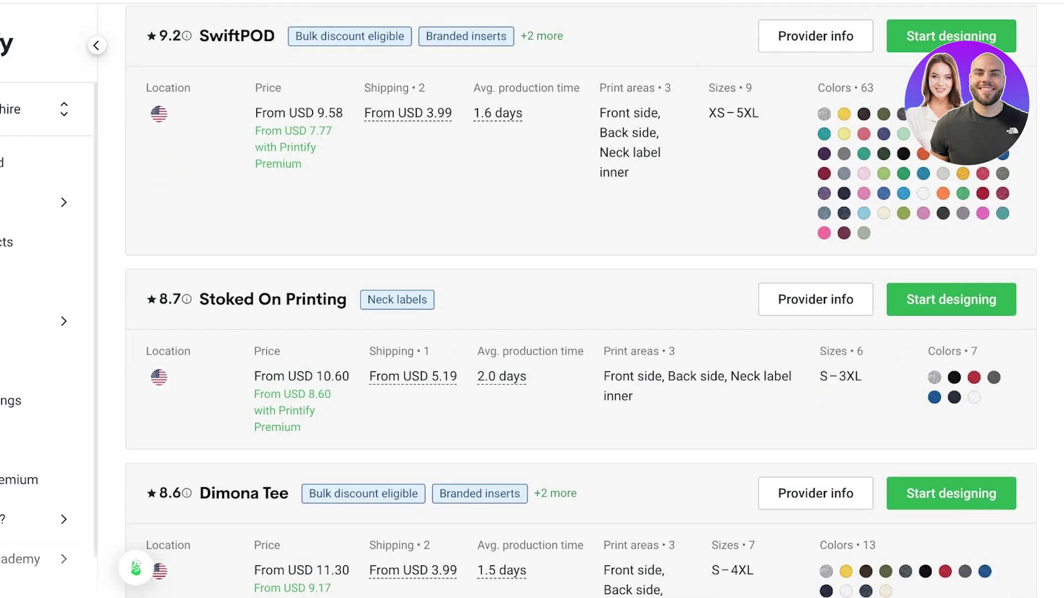
pyautogui.scroll(-20, 580, 301)
pyautogui.scroll(7, 581, 301)
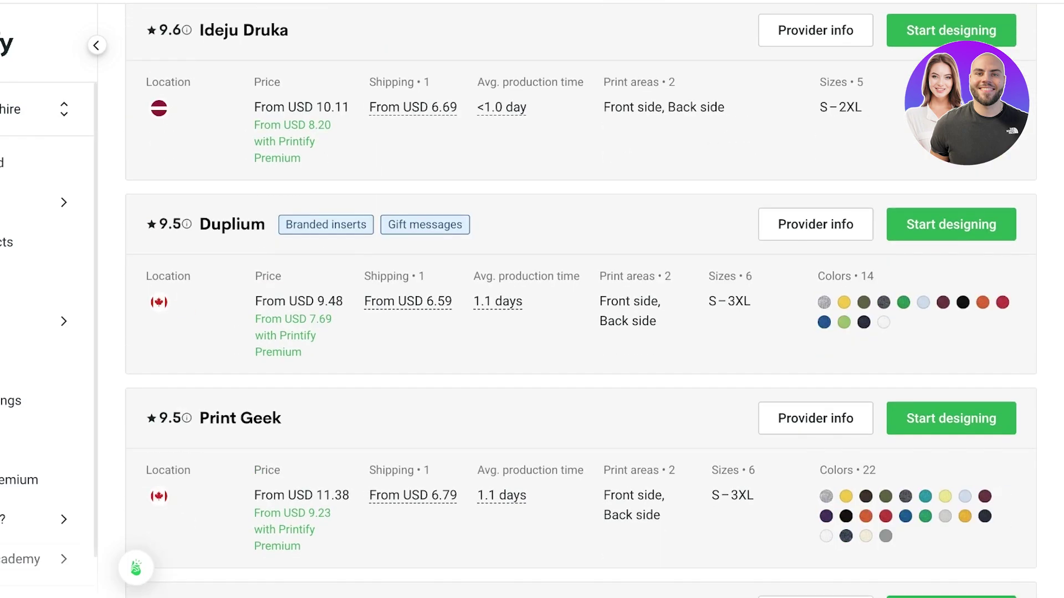
pyautogui.scroll(3, 580, 300)
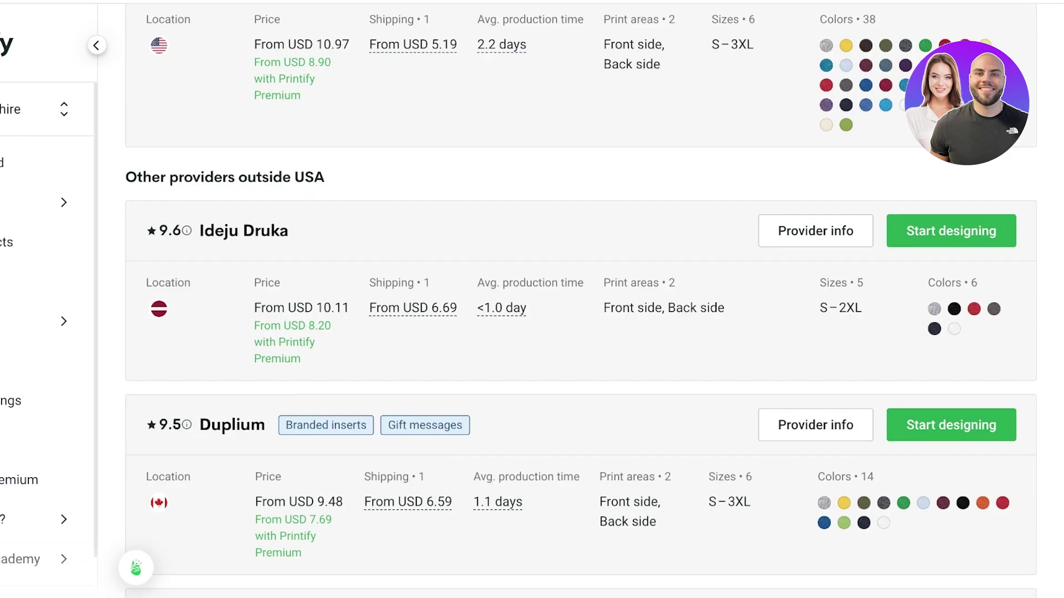
pyautogui.scroll(-12, 581, 301)
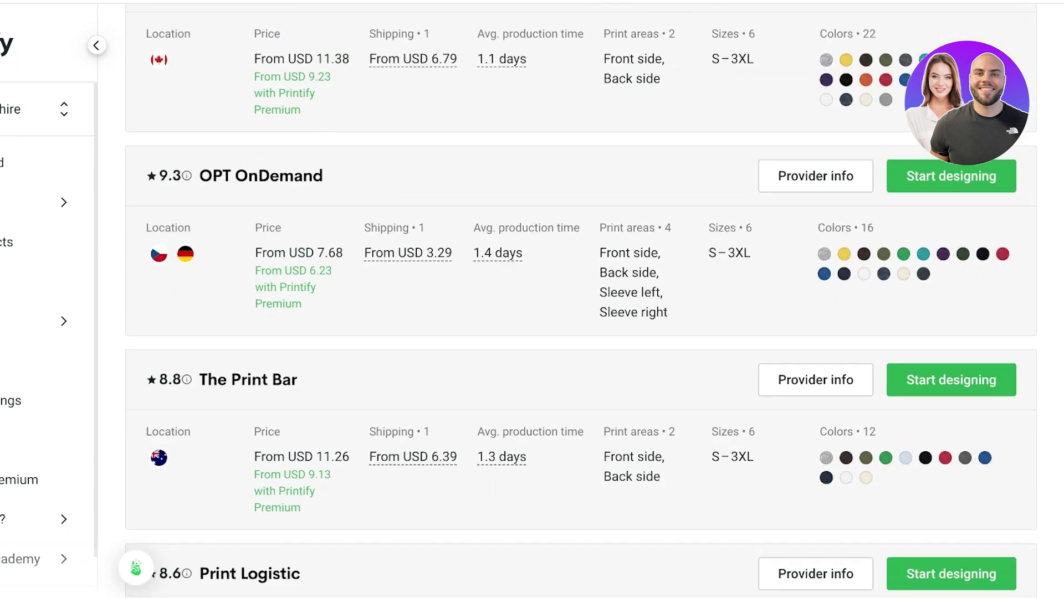
pyautogui.scroll(-10, 581, 301)
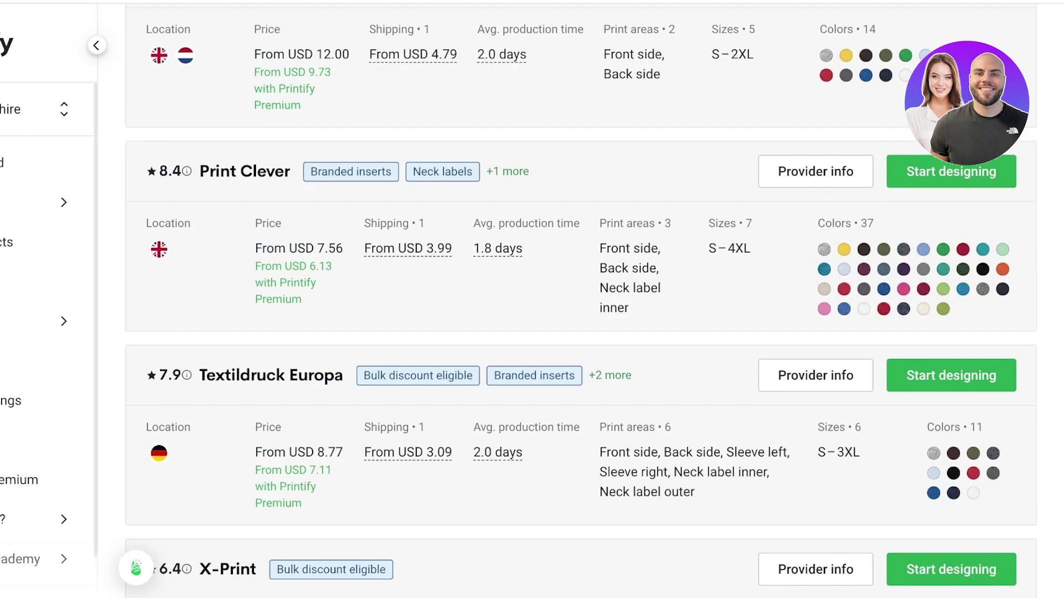
pyautogui.scroll(-5, 581, 301)
pyautogui.scroll(-7, 581, 301)
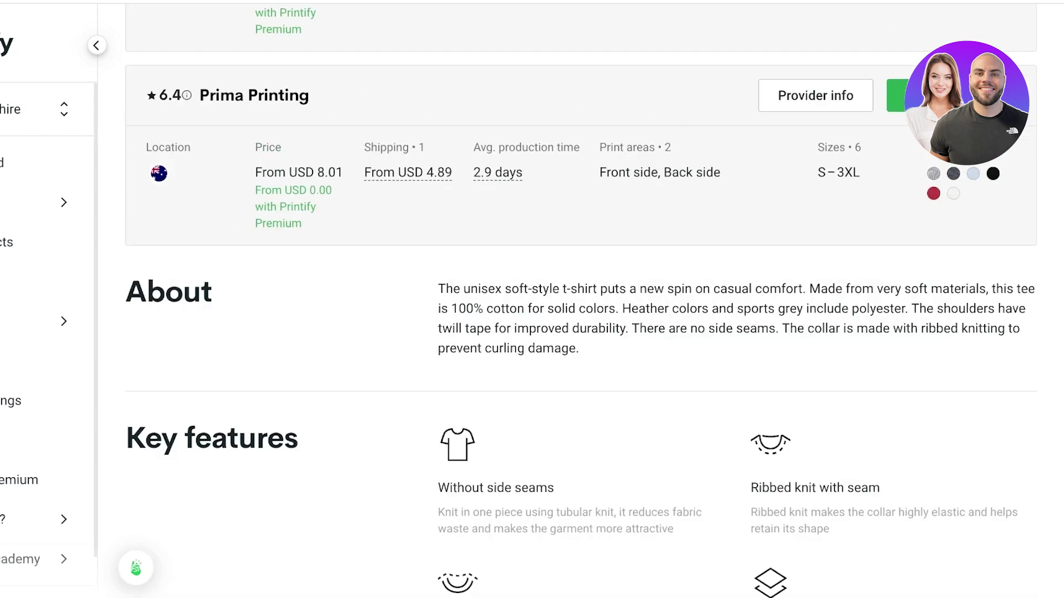
# Start designing the Unisex Softstyle T-Shirt with Monster Digital as the print provider.
pyautogui.scroll(20, 580, 301)
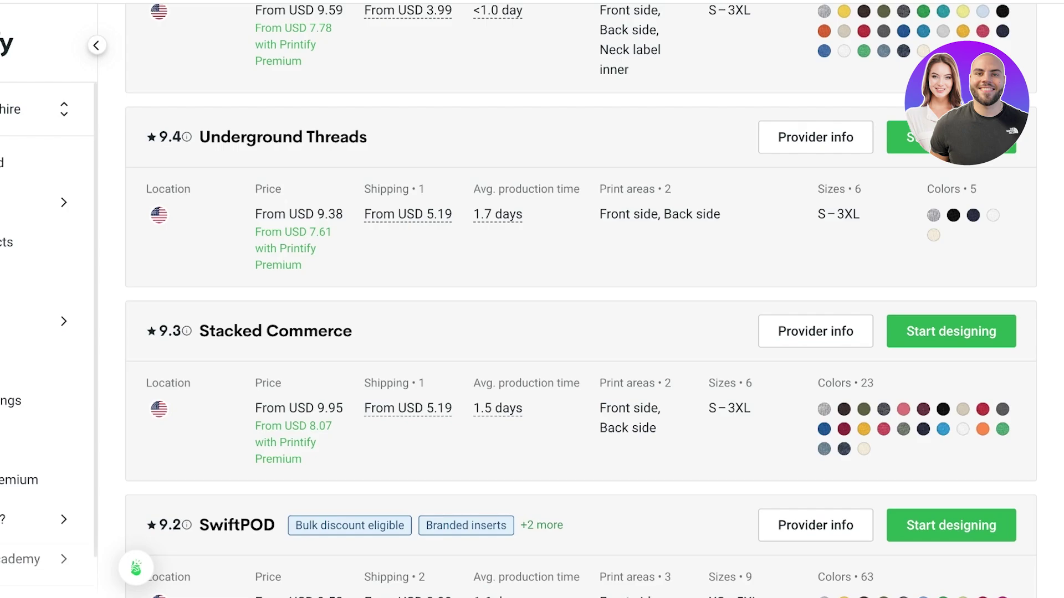
pyautogui.scroll(15, 581, 301)
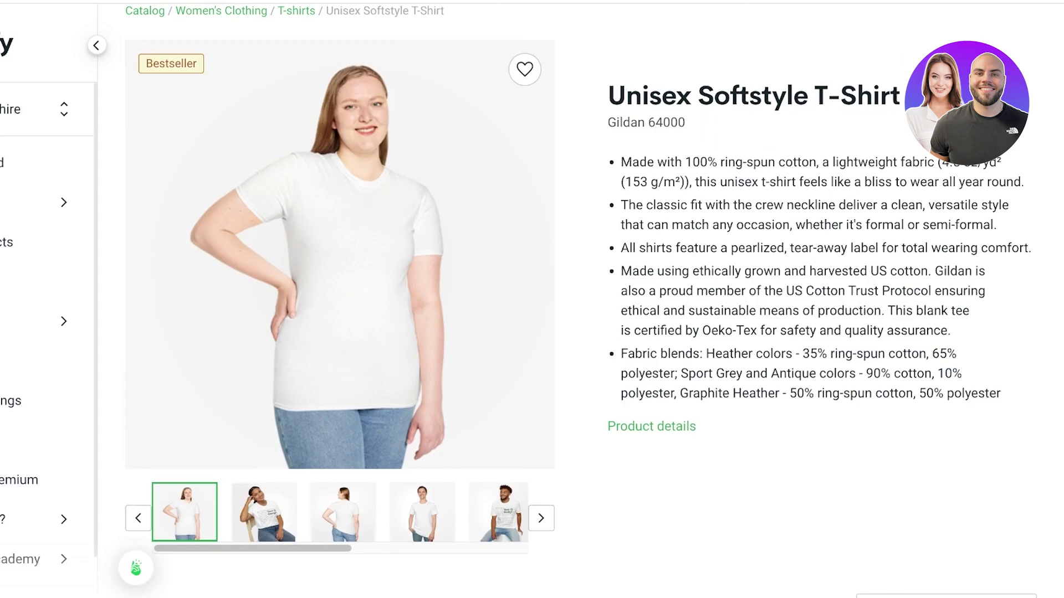
pyautogui.scroll(-14, 580, 301)
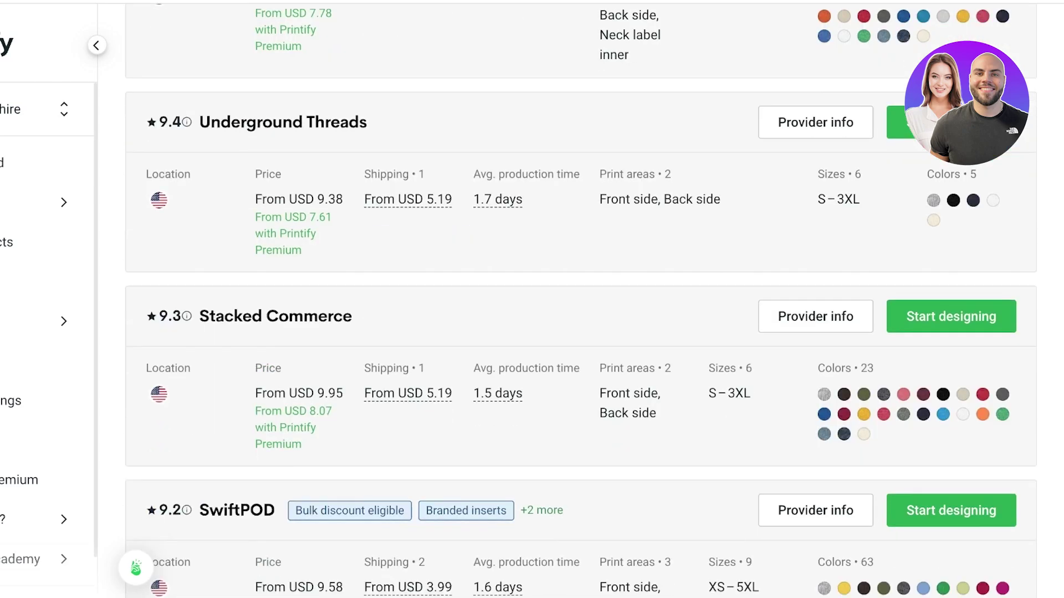
pyautogui.scroll(4, 581, 301)
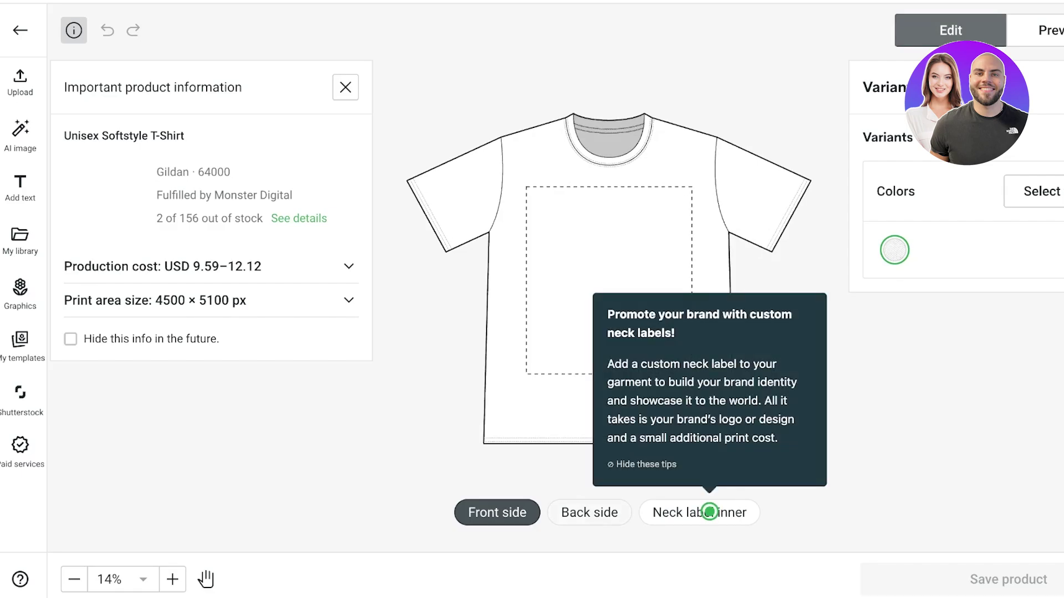
# Examine the shirt's front side, back side and inner neck label print areas, returning to the front side.
pyautogui.click(706, 513)
pyautogui.click(589, 513)
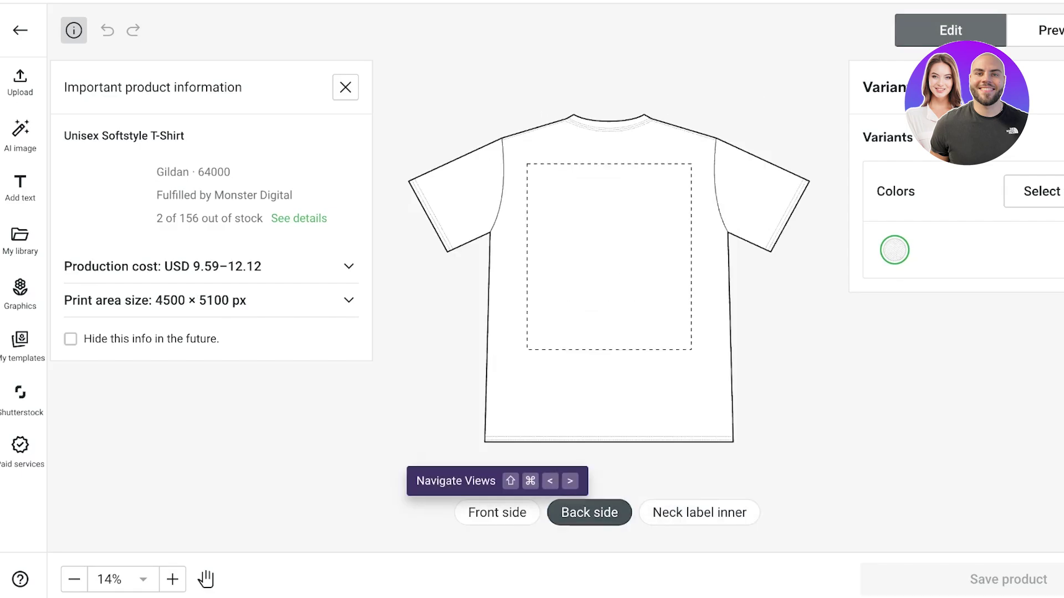
pyautogui.click(497, 513)
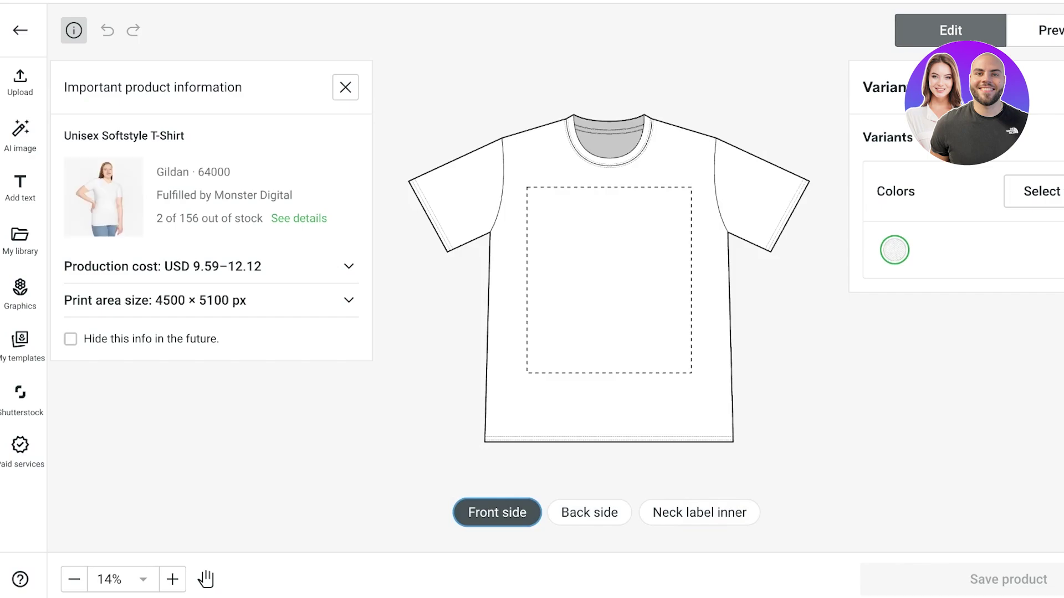
pyautogui.press('shift+super+comma')
pyautogui.press('shift+super+comma')
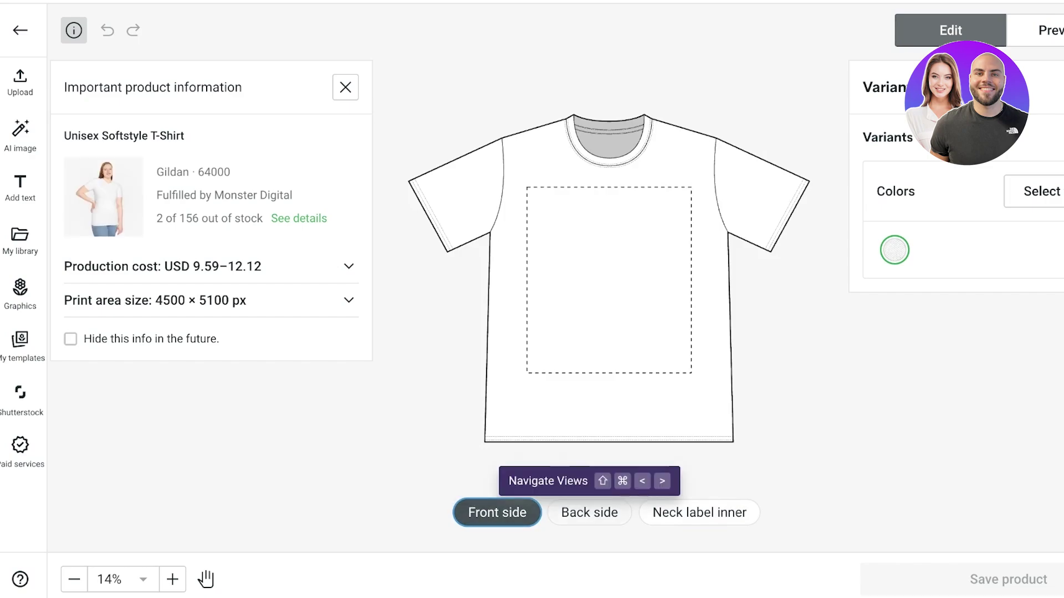
pyautogui.press('shift+super+period')
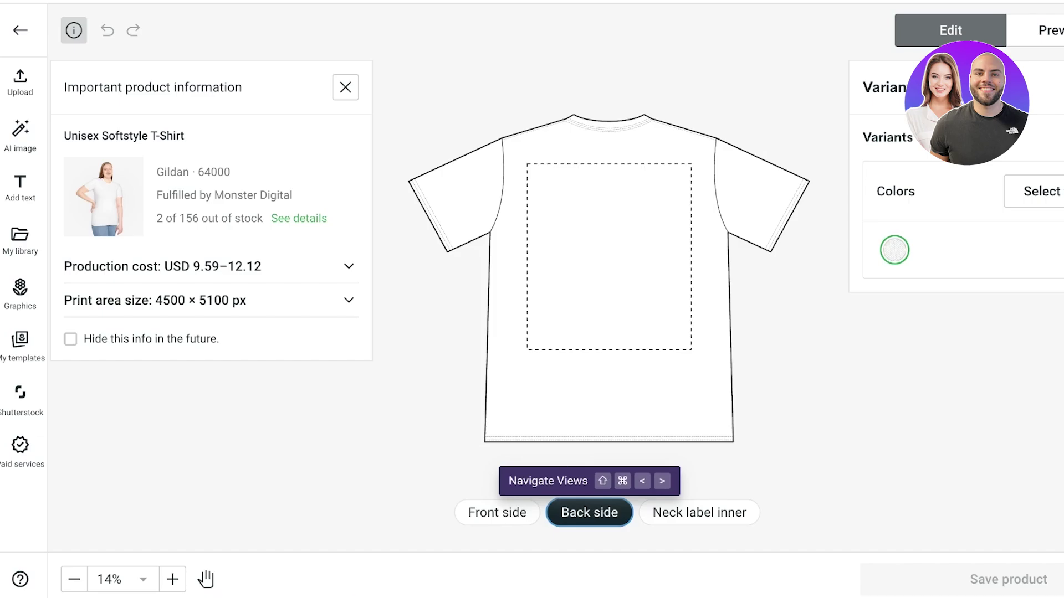
pyautogui.press('shift+super+period')
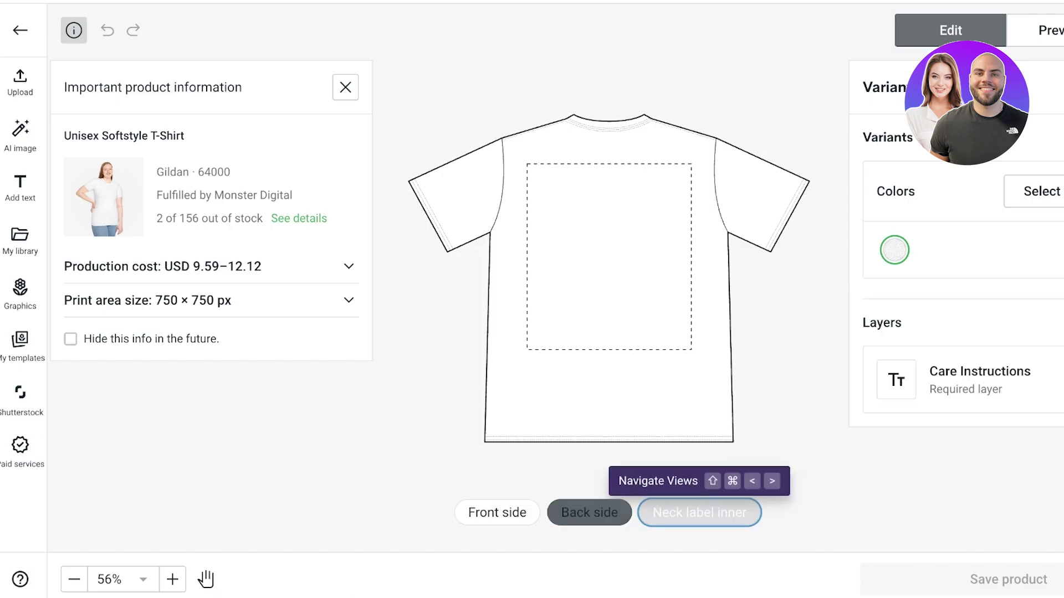
pyautogui.press('shift+super+period')
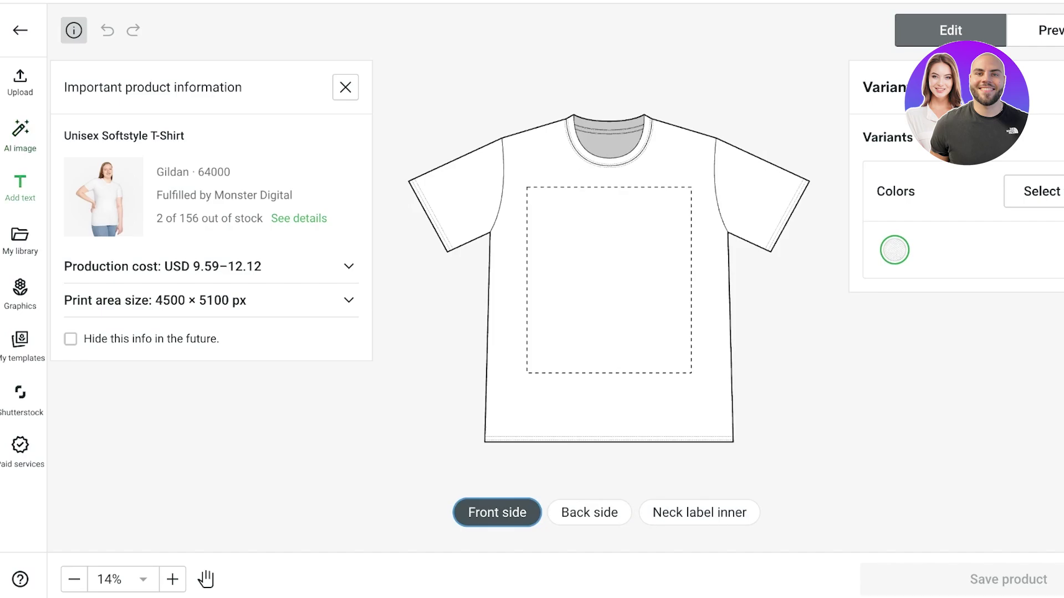
# Upload the Beige Aesthetic Fashion design from the device onto the shirt's front and shift it slightly upward in the print area.
pyautogui.click(20, 83)
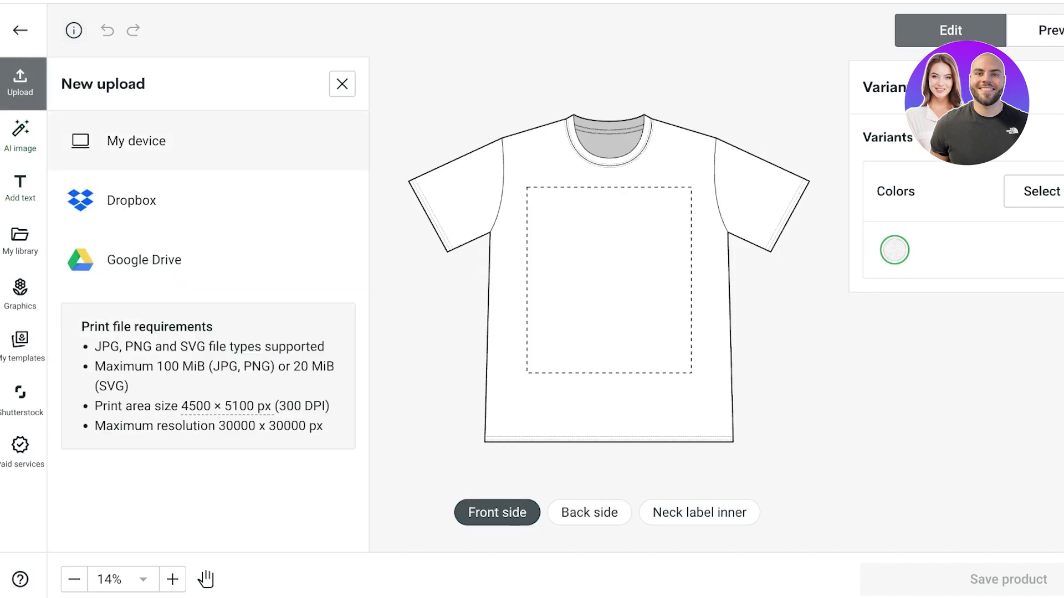
pyautogui.click(136, 140)
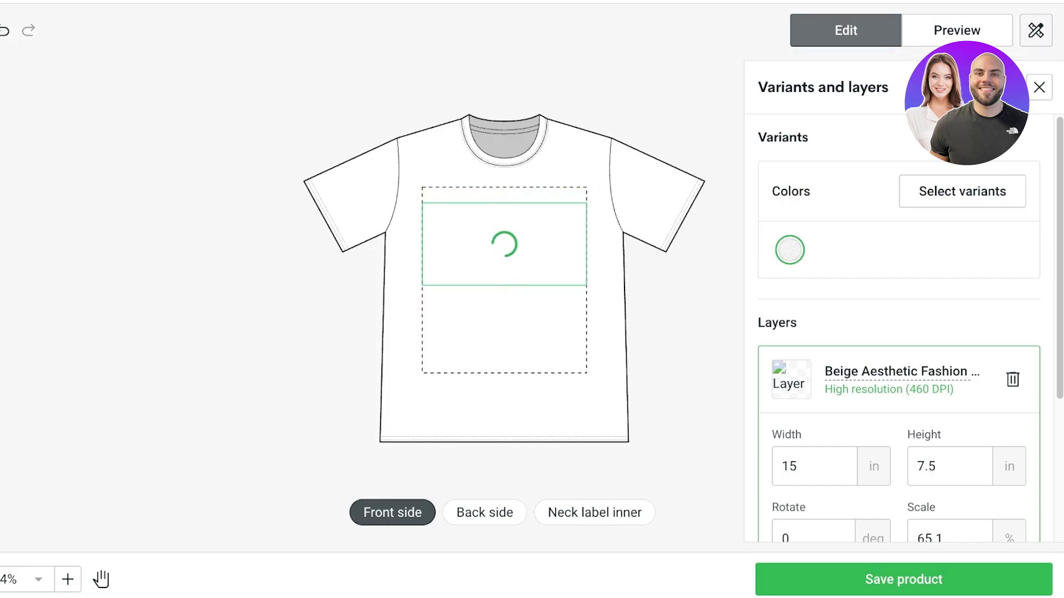
pyautogui.scroll(-4, 899, 379)
pyautogui.moveTo(475, 237)
pyautogui.mouseDown()
pyautogui.moveTo(458, 221)
pyautogui.moveTo(476, 232)
pyautogui.mouseUp()
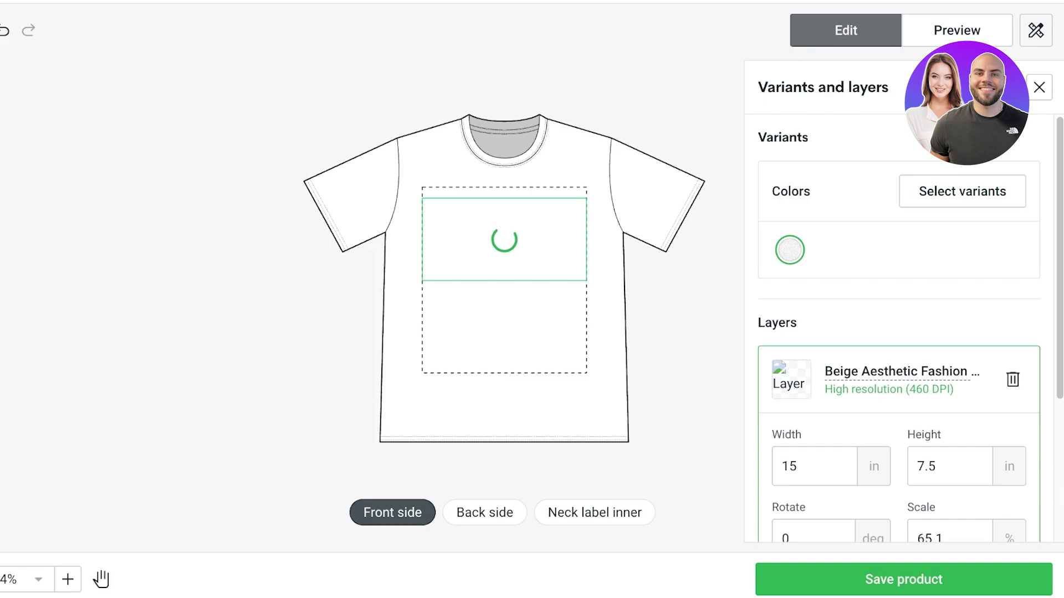
pyautogui.moveTo(504, 239); pyautogui.dragTo(504, 267)
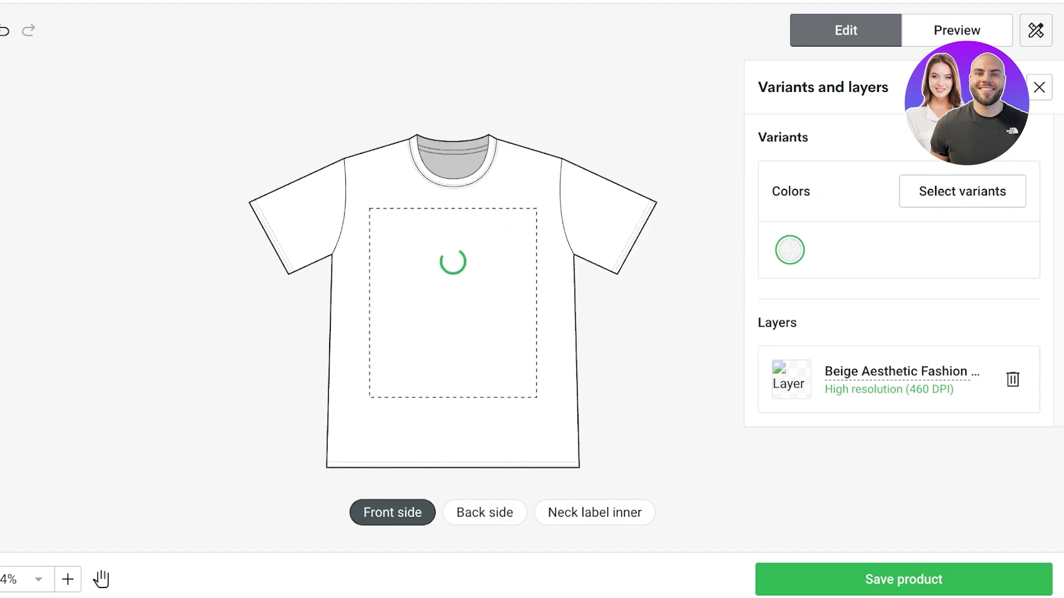
# Check the back side and inner neck label of the shirt with the uploaded design, and return to the front side.
pyautogui.click(483, 513)
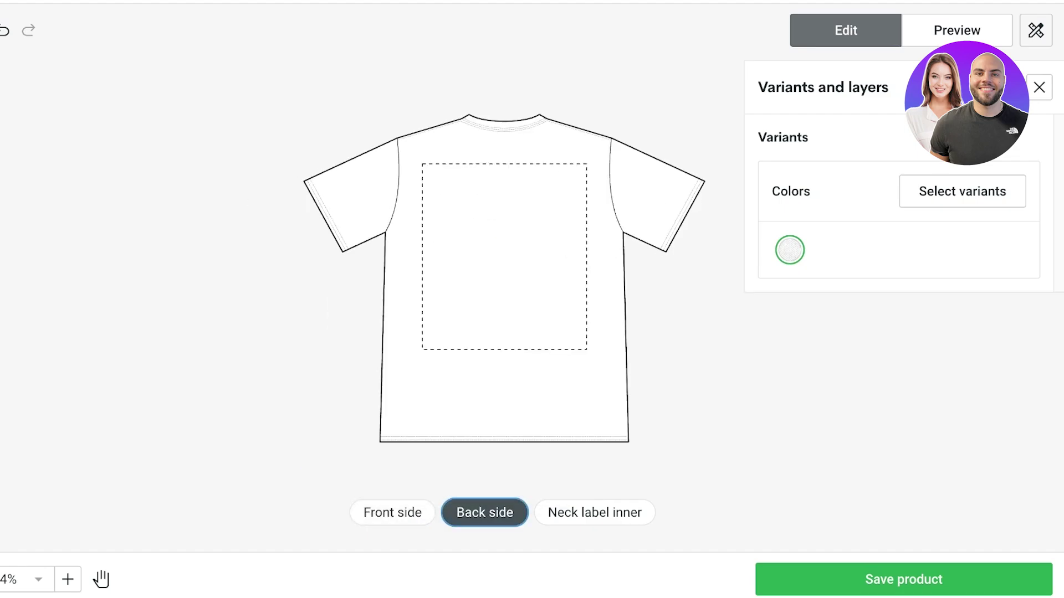
pyautogui.click(594, 513)
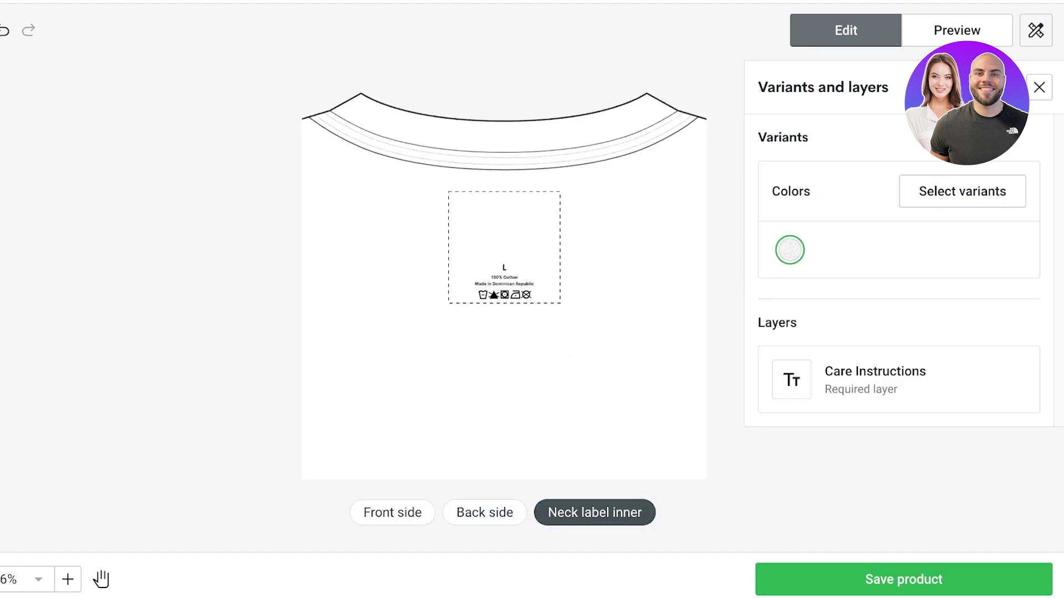
pyautogui.click(393, 513)
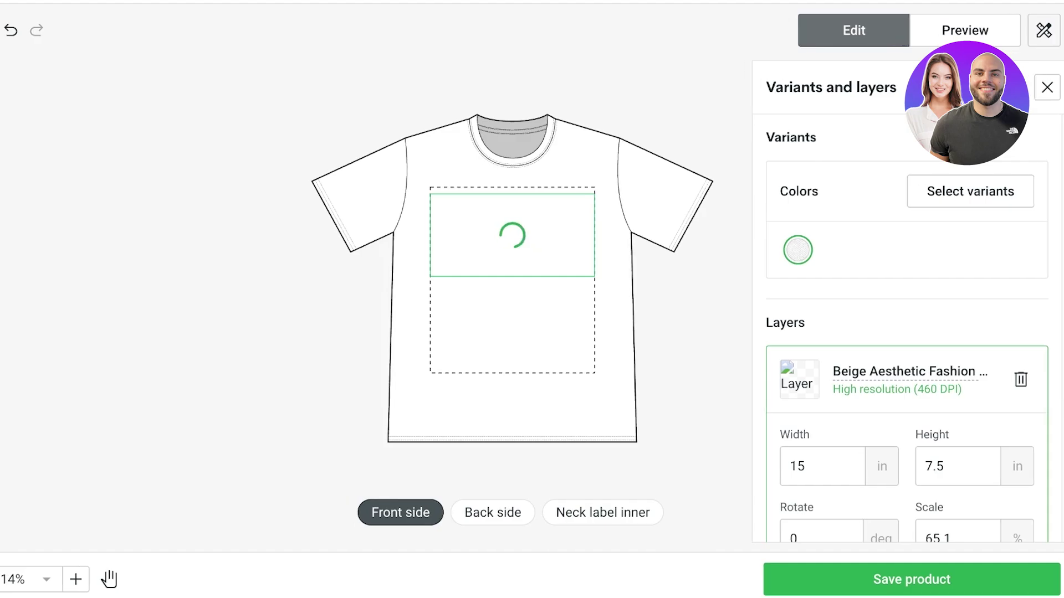
# Add the text "IT GIRL" in Abril Fatface to the shirt's front, centred just below the image.
pyautogui.click(20, 189)
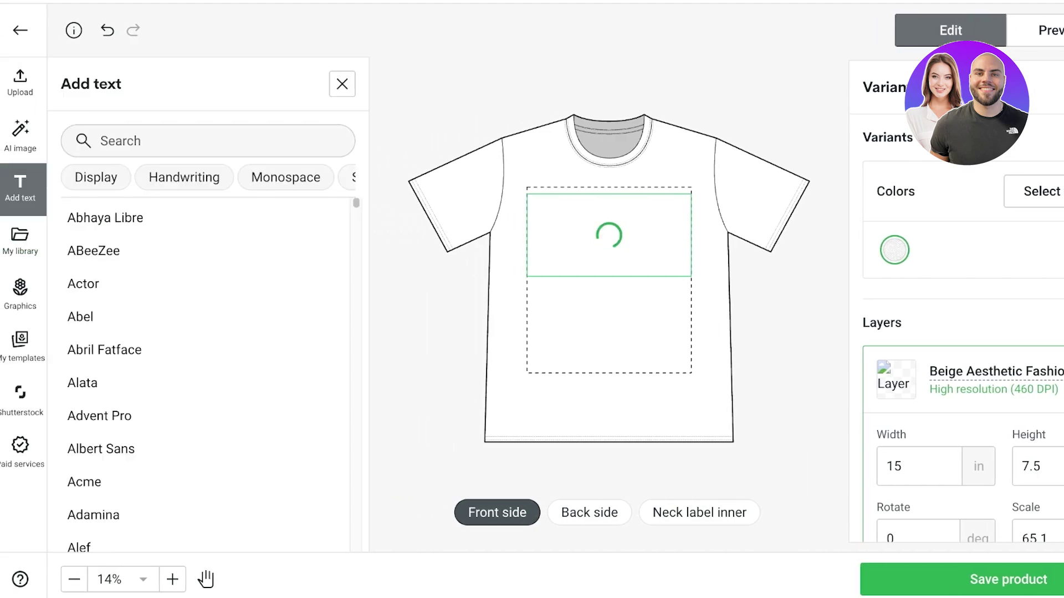
pyautogui.click(107, 351)
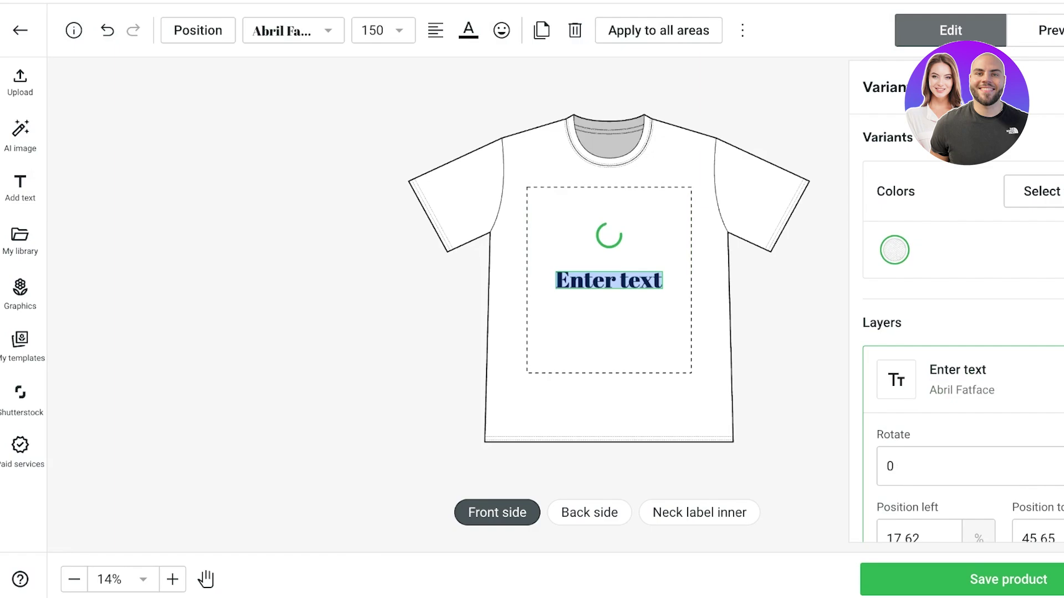
pyautogui.write('IT GIRL')
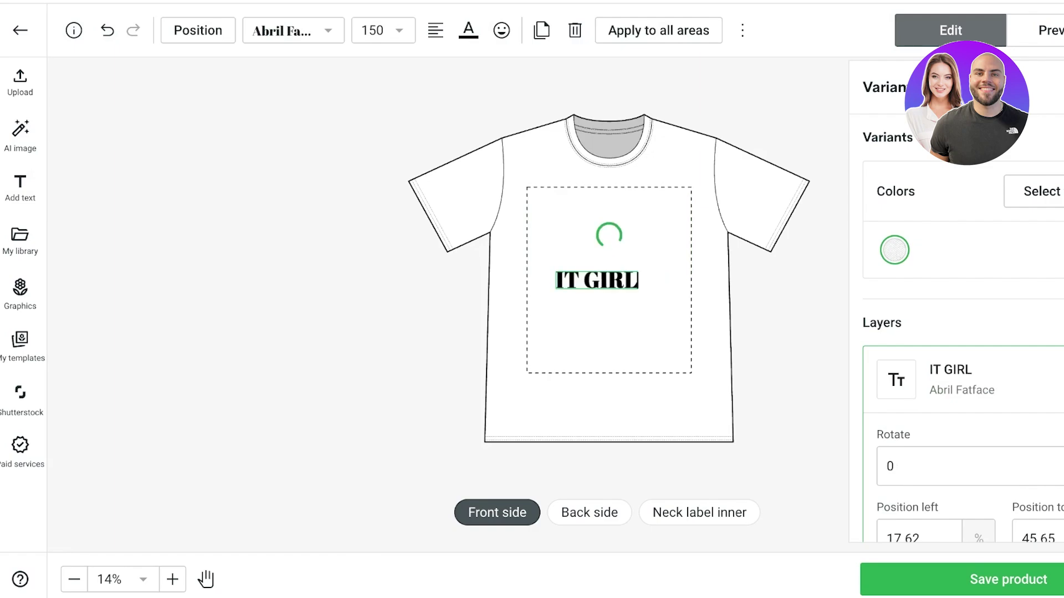
pyautogui.press('Escape')
pyautogui.moveTo(597, 280); pyautogui.dragTo(609, 293)
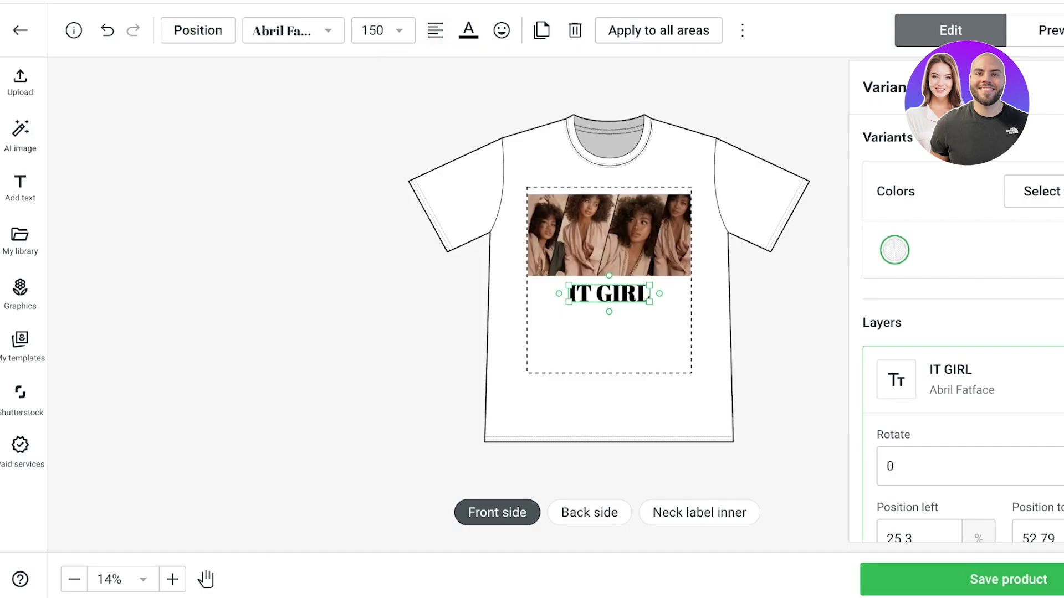
pyautogui.press('Escape')
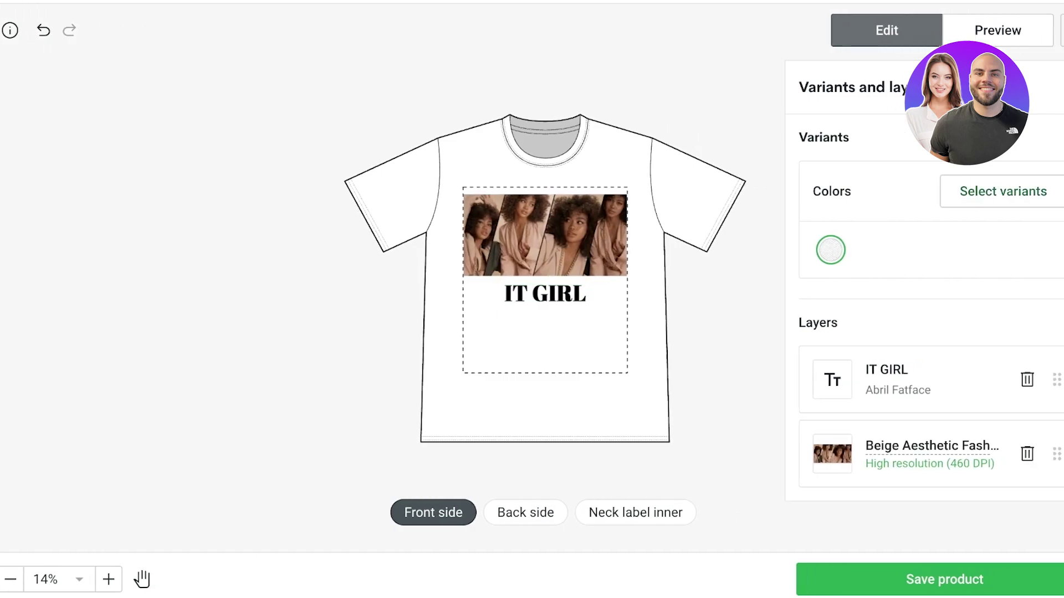
# Clear the preselected colour and size variants of the shirt down to the minimum selection.
pyautogui.click(1049, 191)
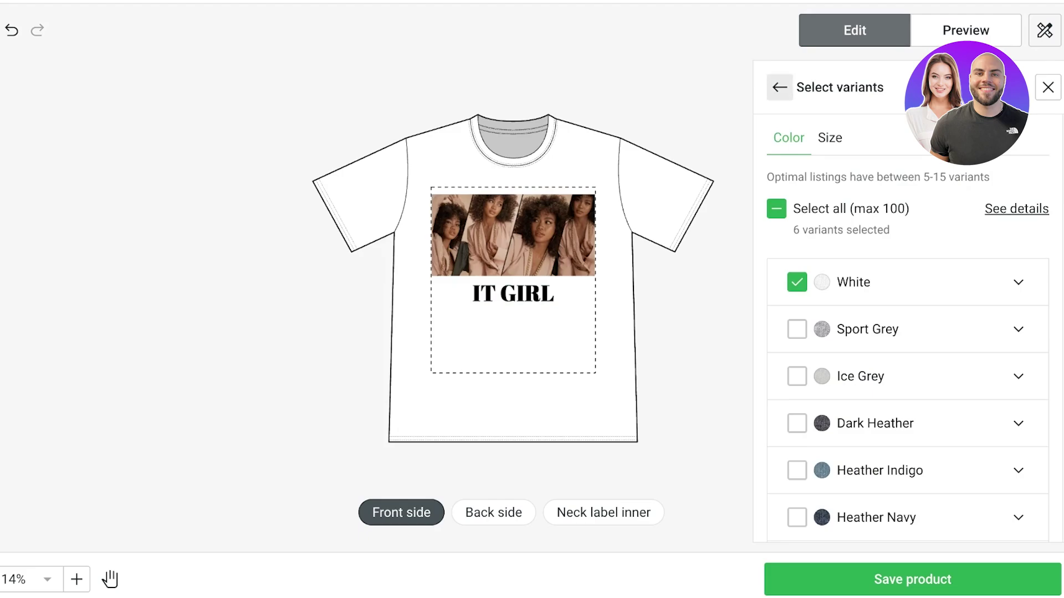
pyautogui.click(776, 208)
pyautogui.click(776, 209)
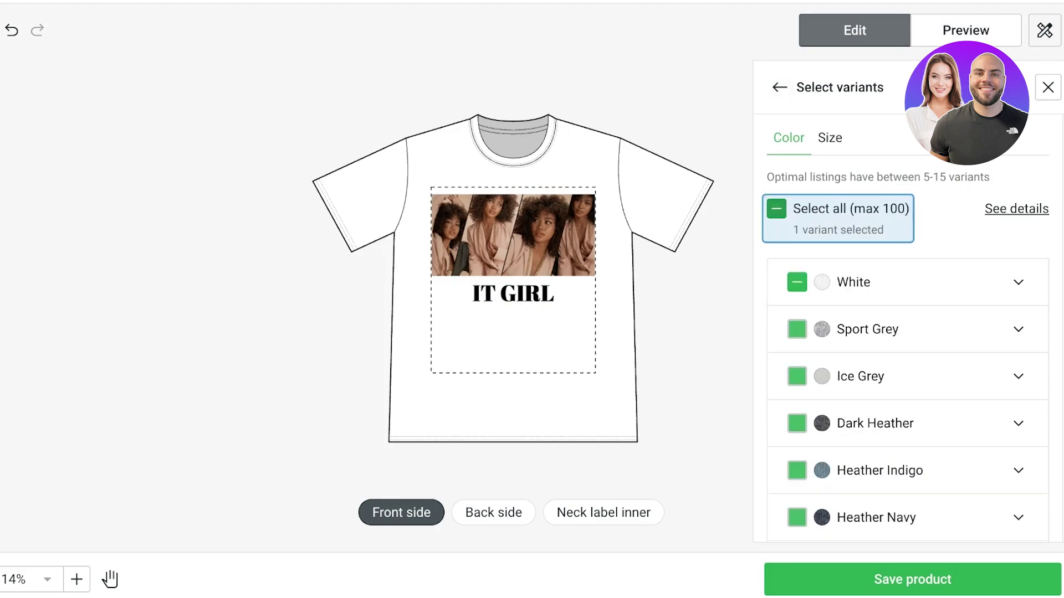
pyautogui.click(776, 209)
pyautogui.click(776, 208)
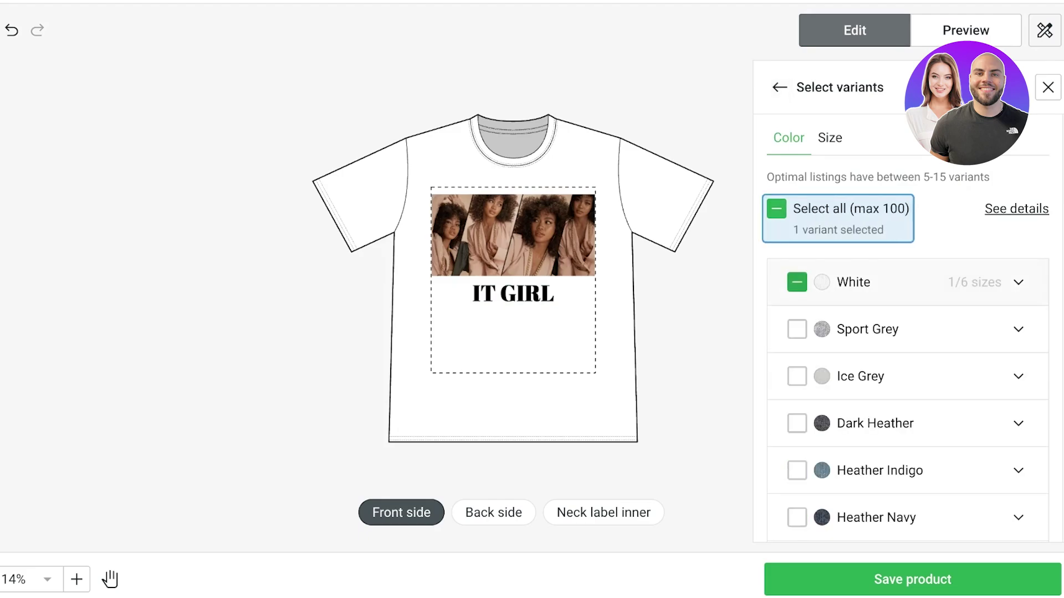
# Add sizes S and M to the selected variants of the White shirt.
pyautogui.scroll(-2, 907, 329)
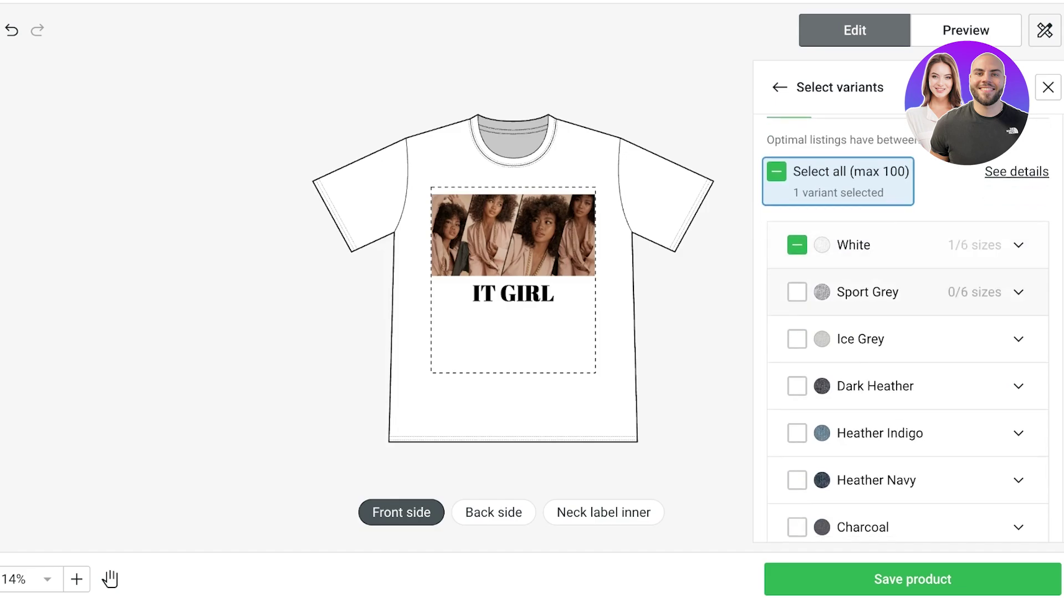
pyautogui.click(1017, 203)
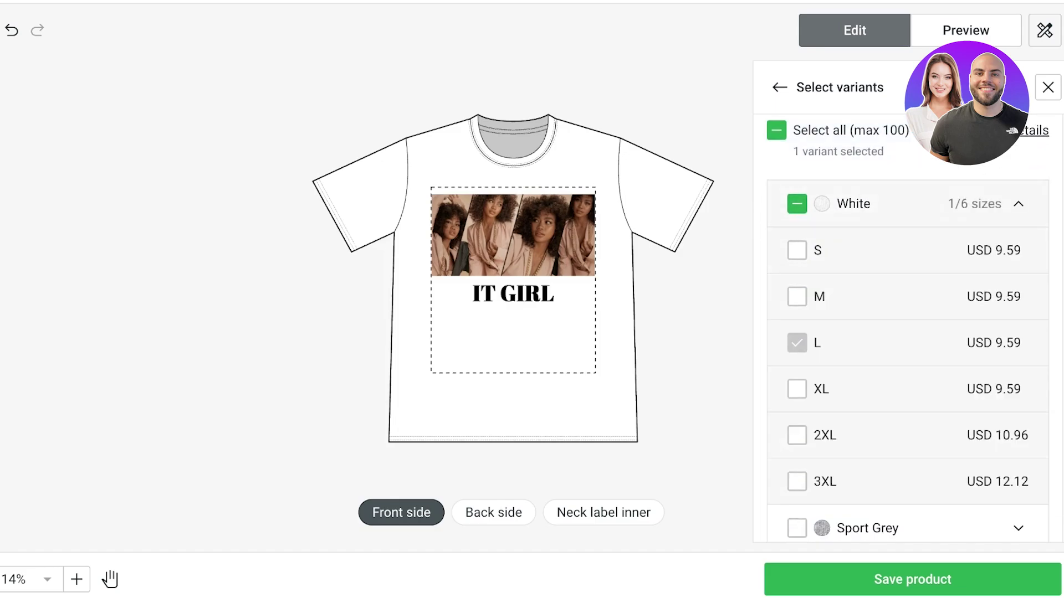
pyautogui.click(797, 296)
pyautogui.click(796, 250)
pyautogui.scroll(-5, 907, 303)
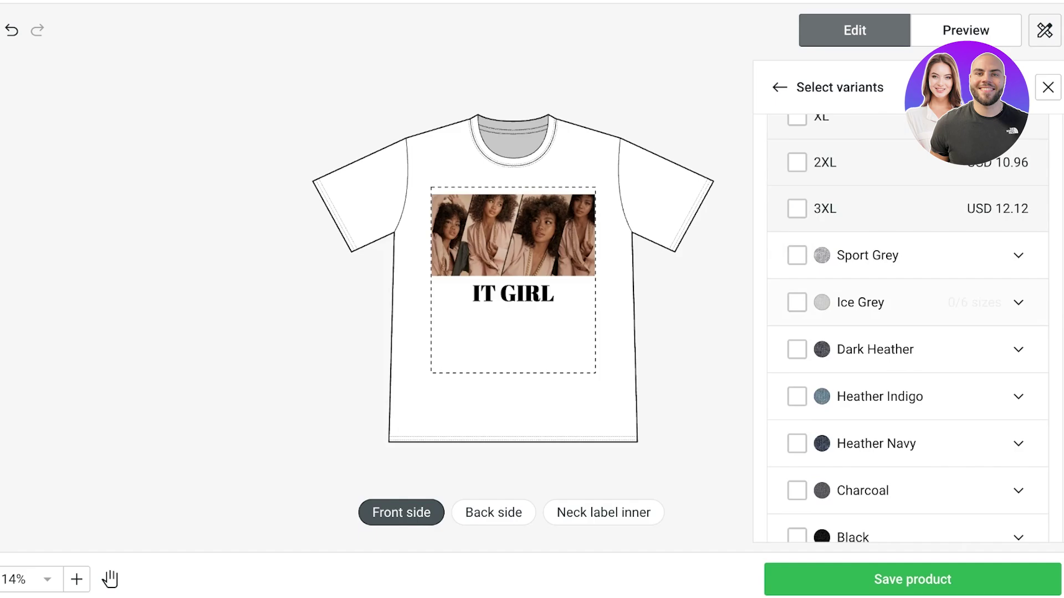
pyautogui.scroll(3, 907, 303)
pyautogui.scroll(1, 908, 304)
pyautogui.click(1018, 134)
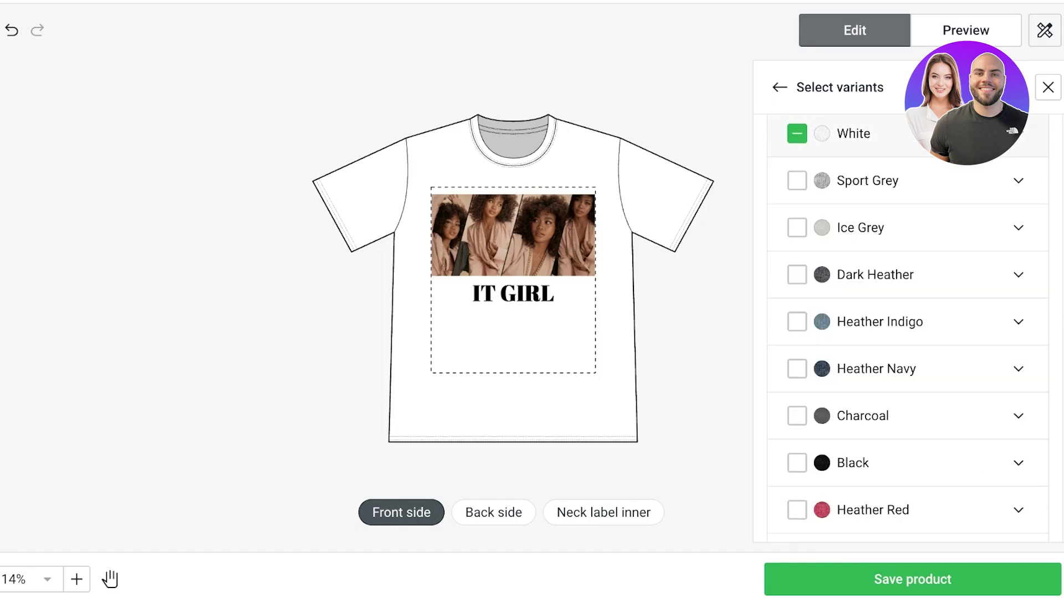
# Add the Sand shirt in sizes S, M and L to the selected variants.
pyautogui.scroll(-8, 909, 332)
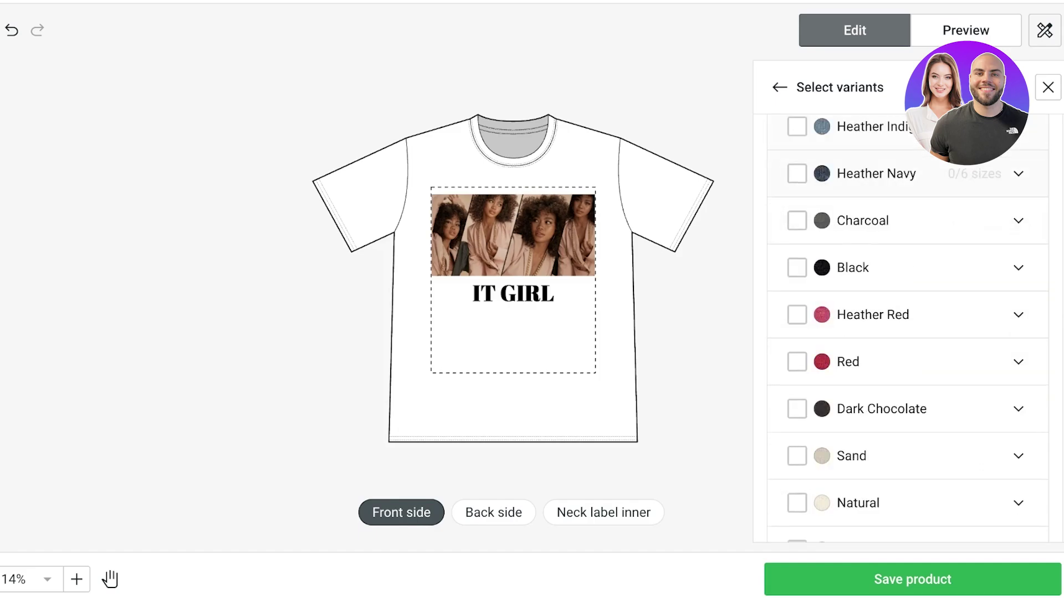
pyautogui.scroll(-5, 909, 399)
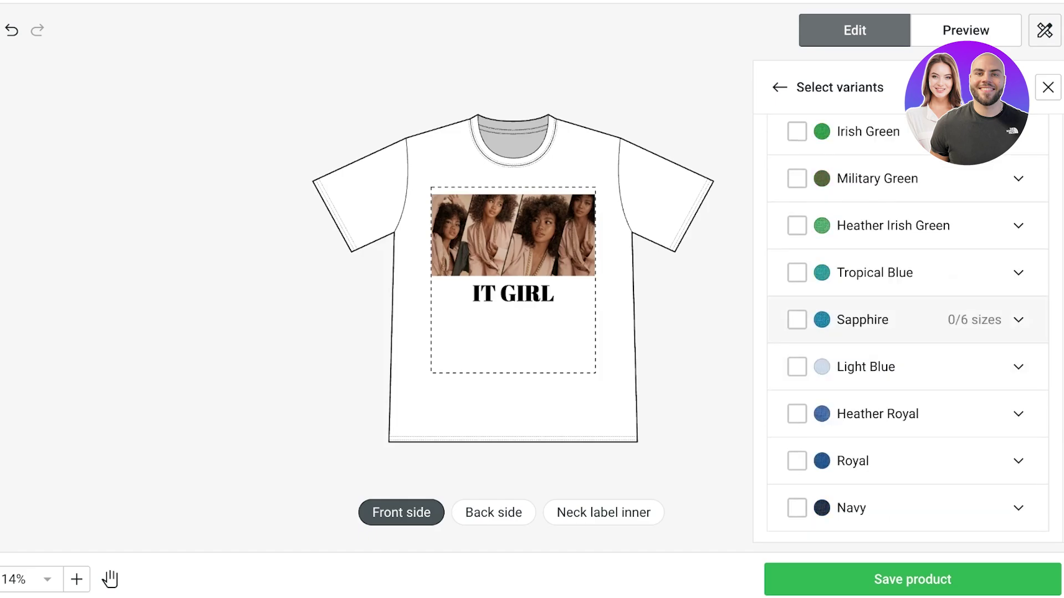
pyautogui.scroll(8, 908, 487)
pyautogui.scroll(1, 908, 351)
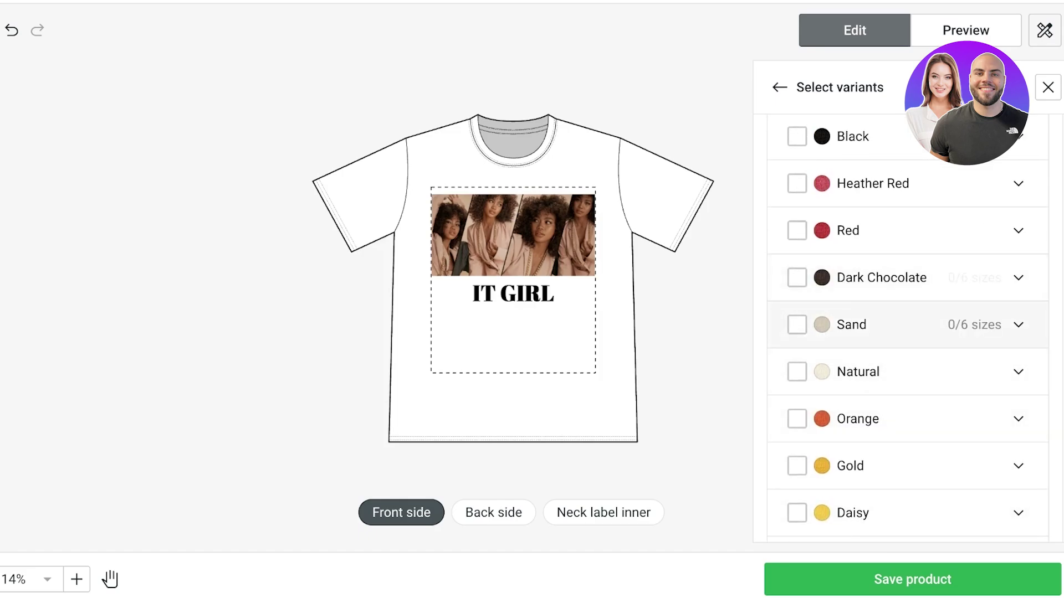
pyautogui.click(886, 325)
pyautogui.click(797, 371)
pyautogui.click(797, 417)
pyautogui.click(797, 464)
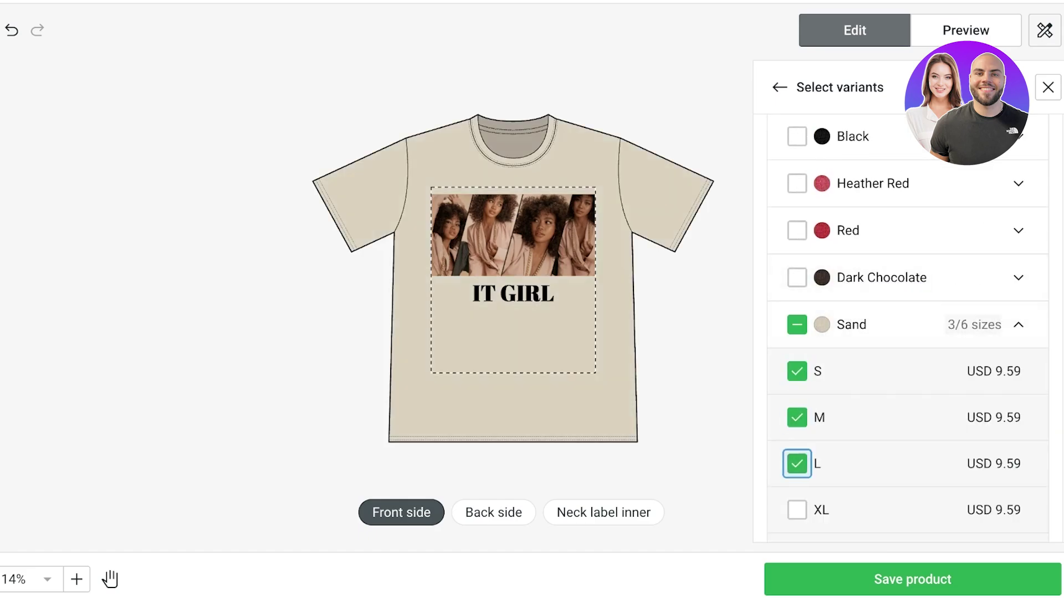
# Add the Natural shirt in sizes S, M and L to the selected variants.
pyautogui.scroll(-4, 907, 327)
pyautogui.click(858, 436)
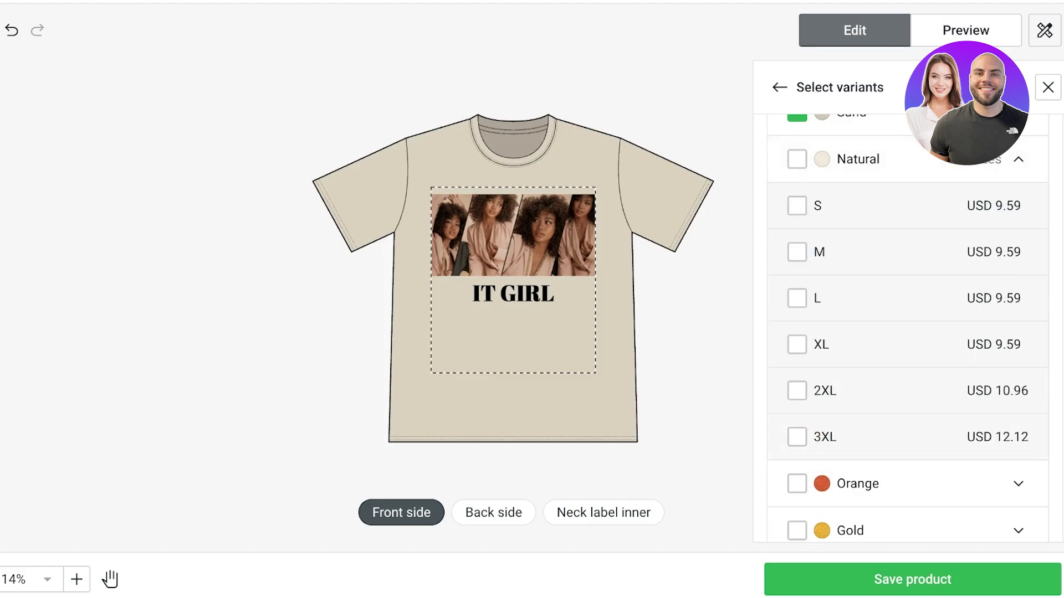
pyautogui.click(796, 206)
pyautogui.click(797, 252)
pyautogui.click(797, 298)
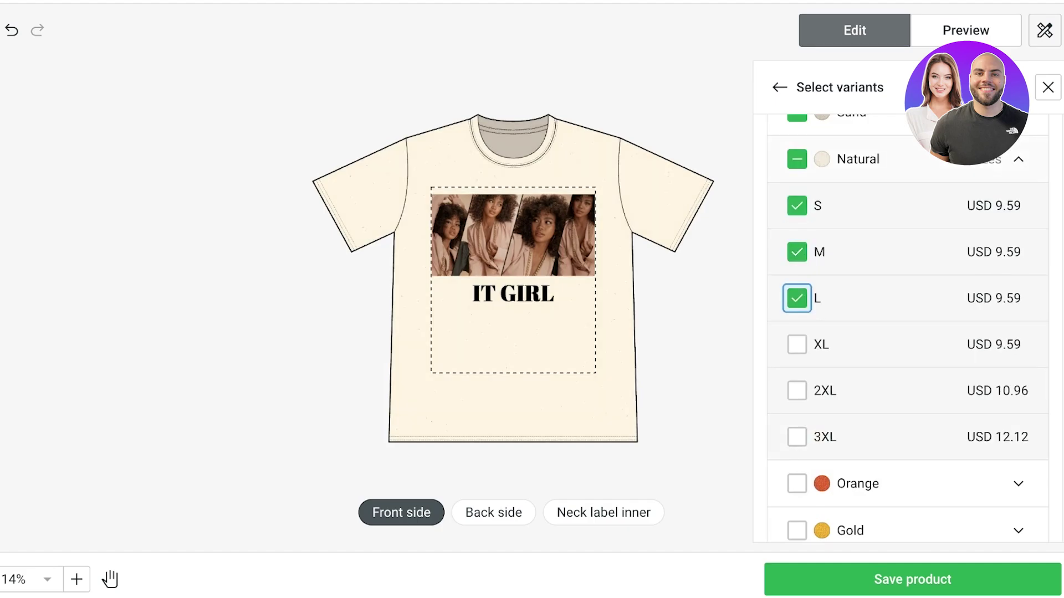
# Add the Dark Heather shirt in sizes S, M and L to the variants and save the product.
pyautogui.scroll(8, 908, 327)
pyautogui.click(881, 422)
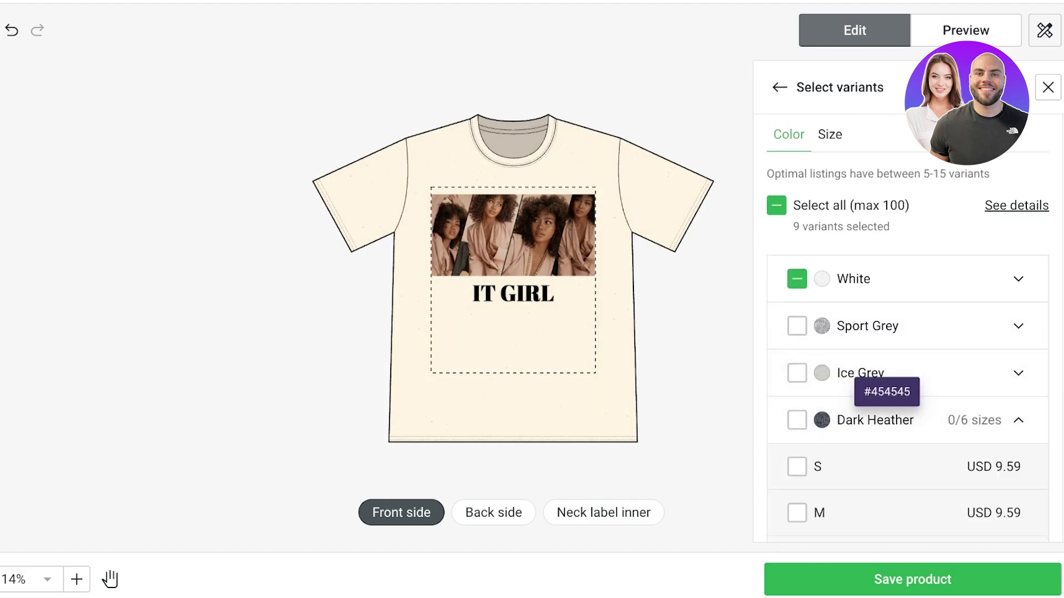
pyautogui.click(797, 384)
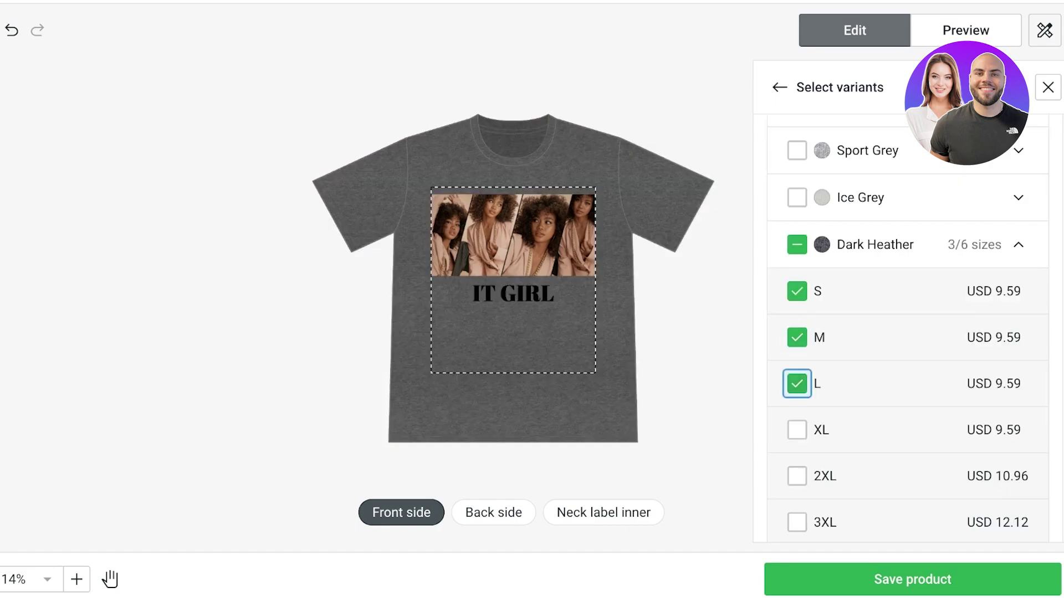
pyautogui.scroll(4, 908, 327)
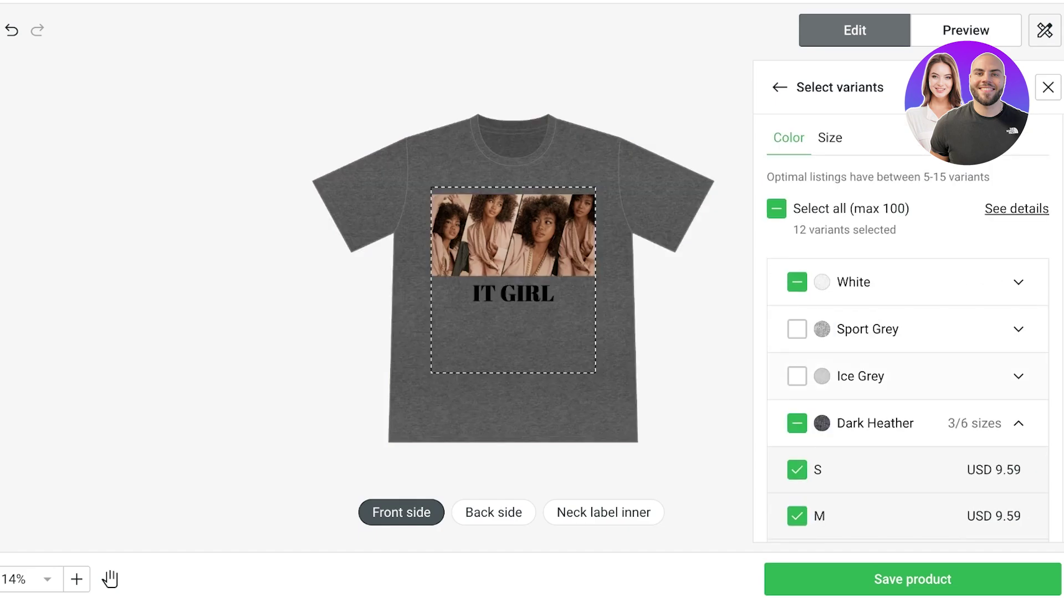
pyautogui.click(887, 282)
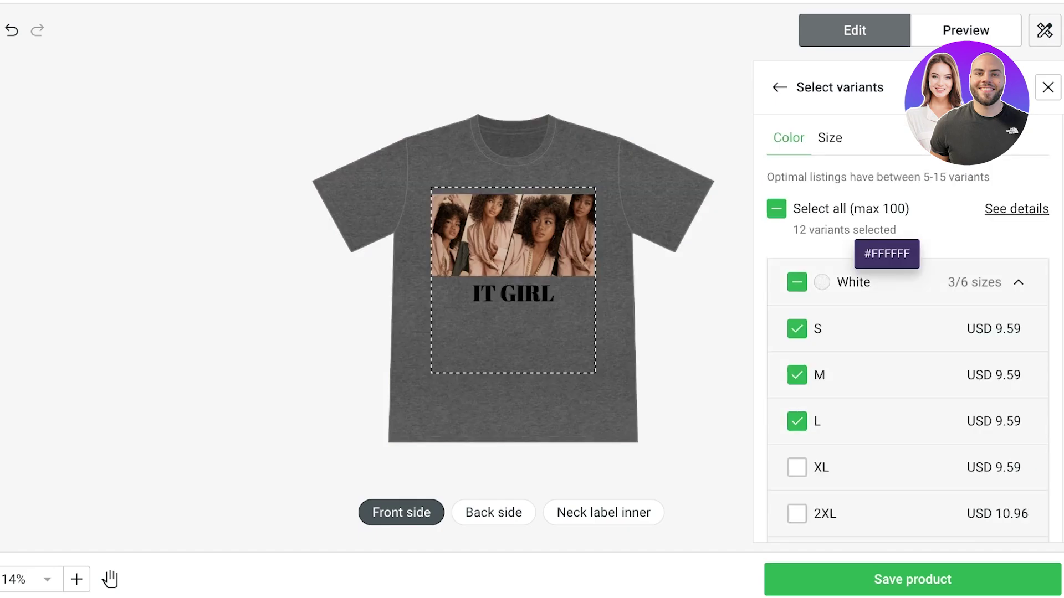
pyautogui.click(886, 282)
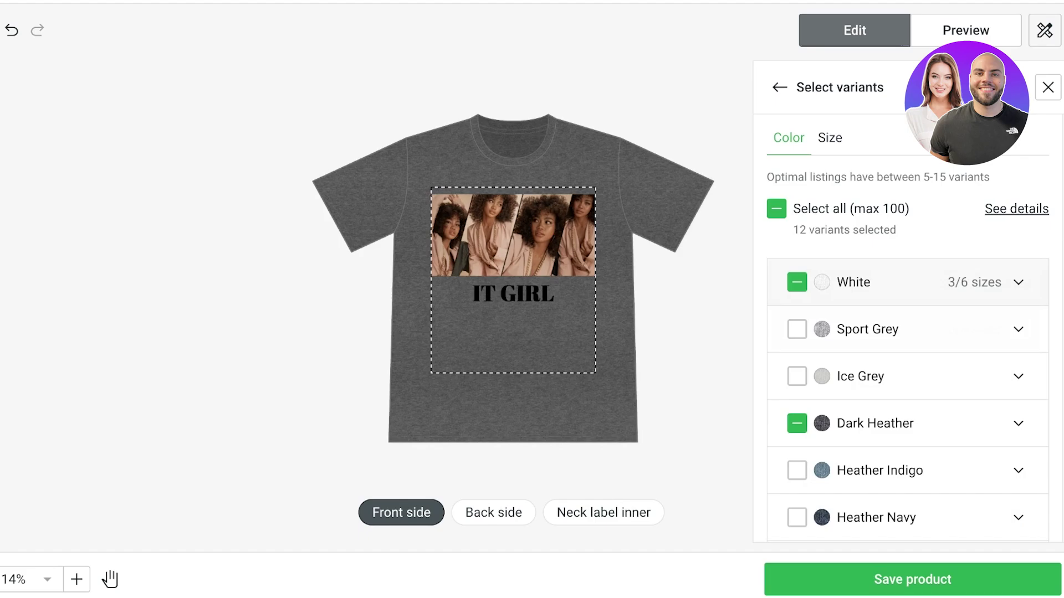
pyautogui.scroll(-15, 908, 328)
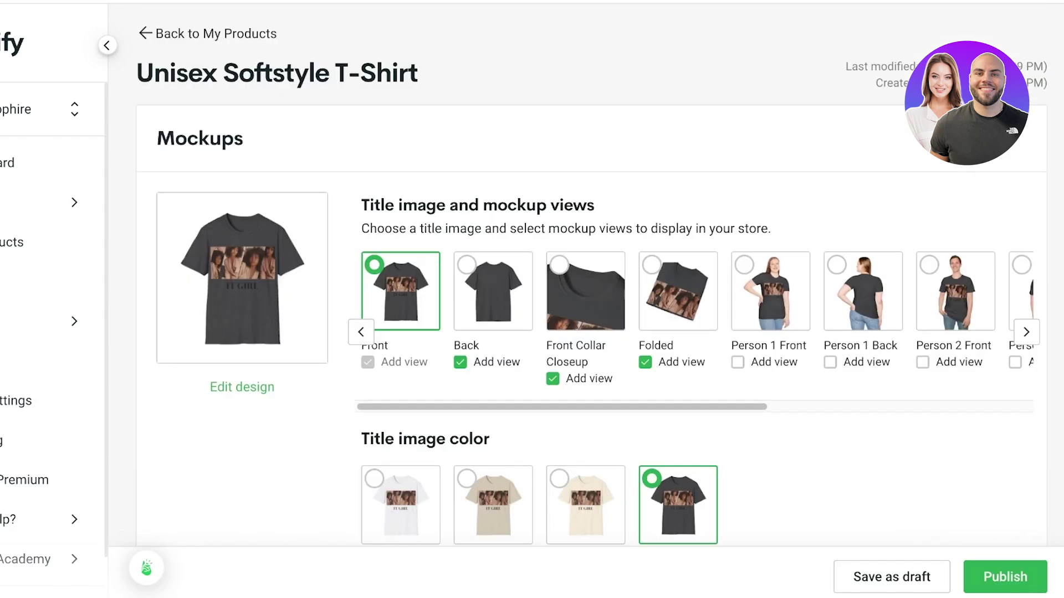
# Use the Person 1 Front mockup in Sand as the title image and include the Person 1 Back view.
pyautogui.scroll(-4, 587, 299)
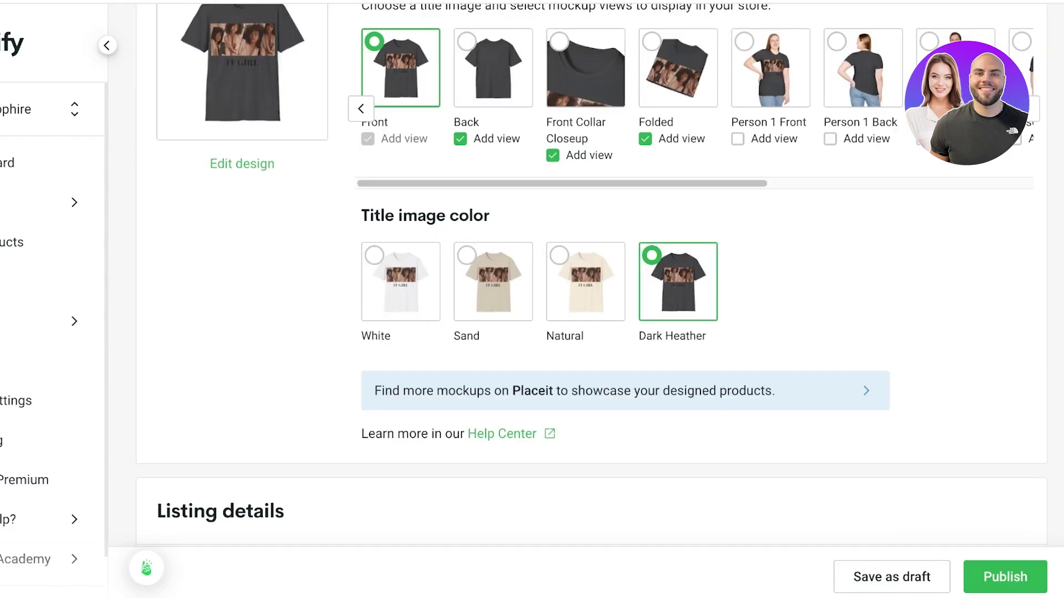
pyautogui.click(770, 68)
pyautogui.scroll(3, 587, 299)
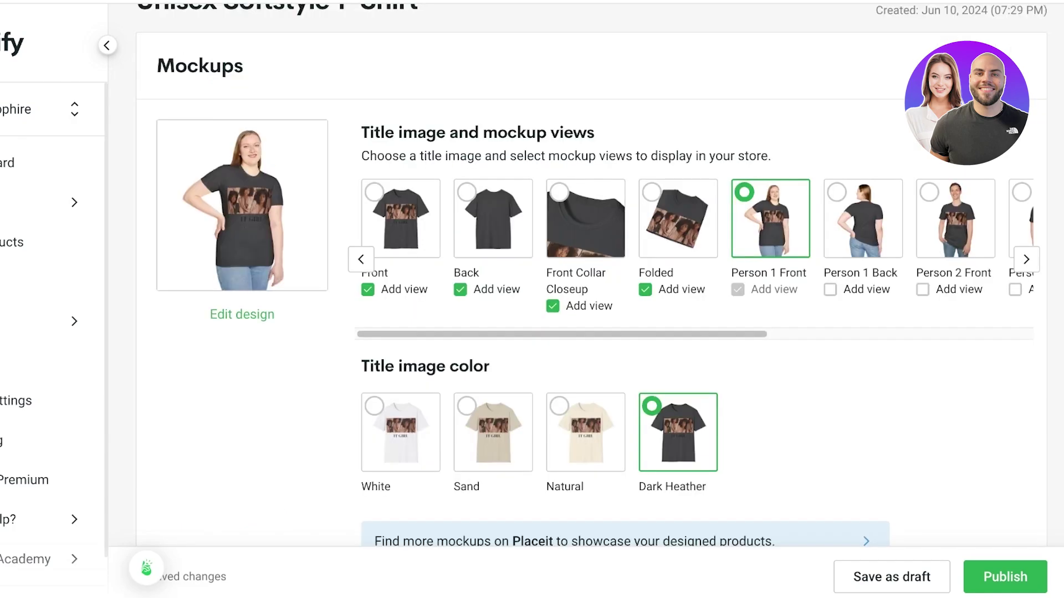
pyautogui.click(863, 219)
pyautogui.click(770, 218)
pyautogui.moveTo(562, 334)
pyautogui.mouseDown()
pyautogui.moveTo(782, 334)
pyautogui.moveTo(562, 334)
pyautogui.mouseUp()
pyautogui.click(493, 432)
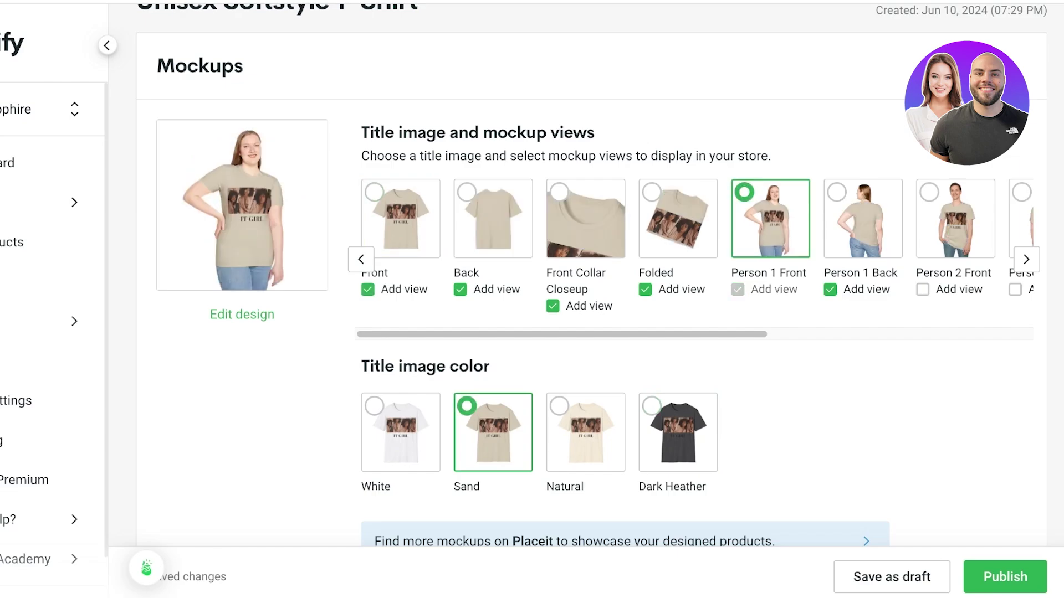
# Replace the default product title in the listing details with a new one beginning with "IT G".
pyautogui.scroll(-10, 590, 299)
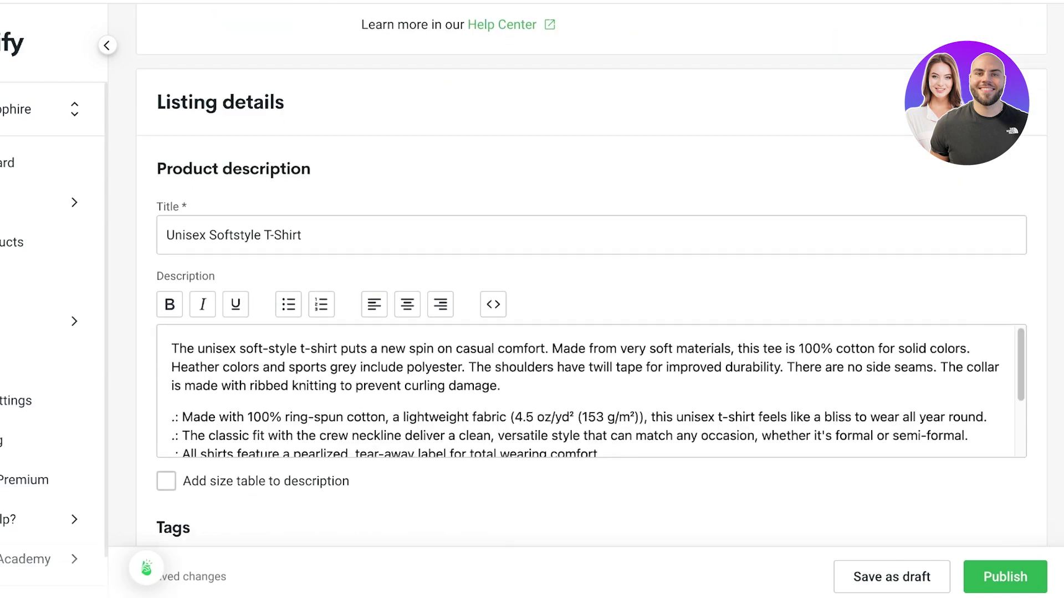
pyautogui.tripleClick(301, 235)
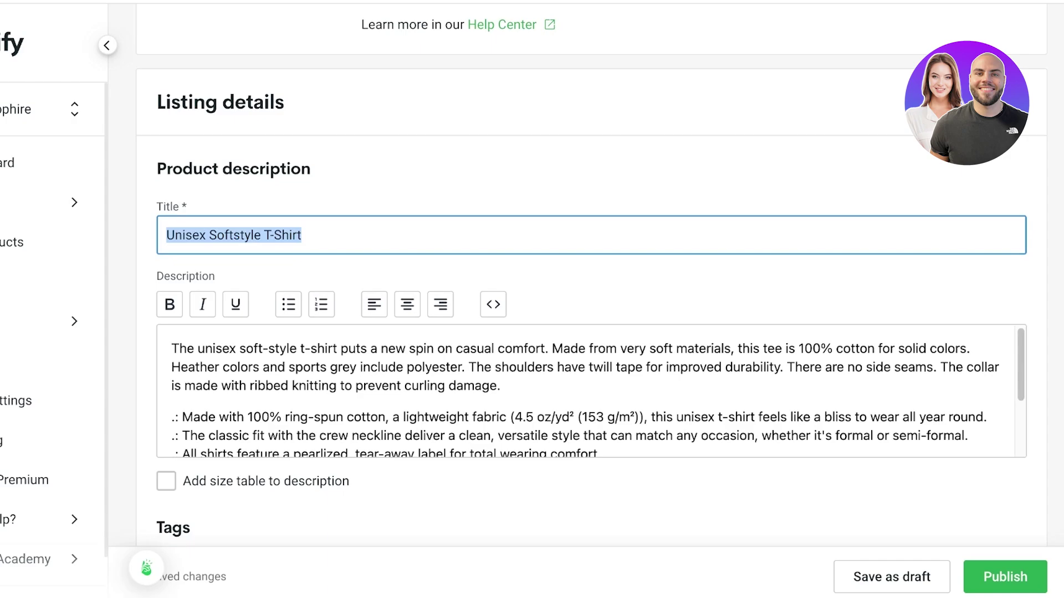
pyautogui.press('BackSpace')
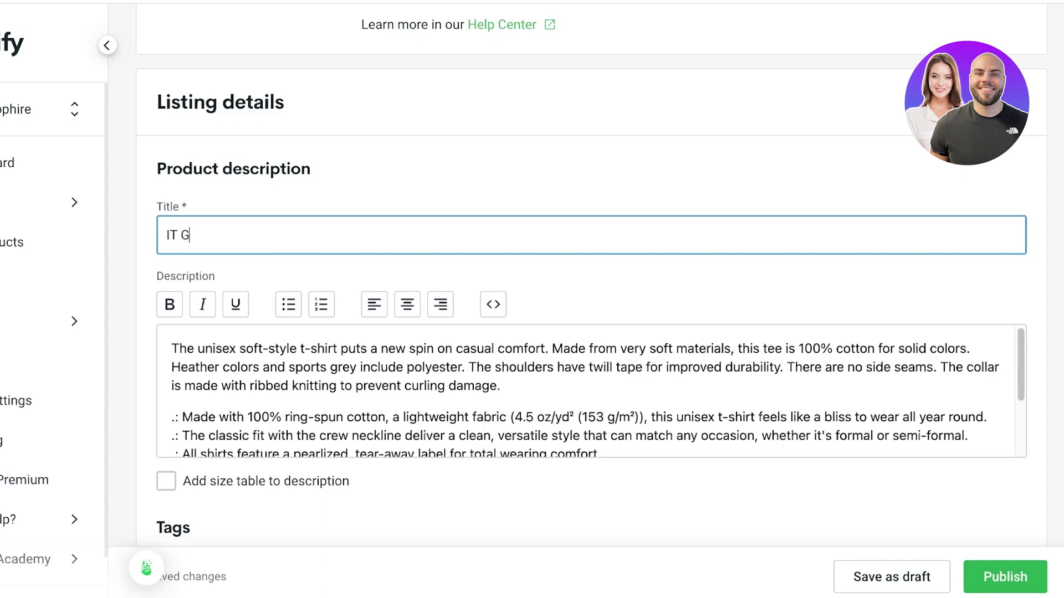
# Examine the listing's shipping methods and profile, and the pricing table's retail price, profit and margin for each size.
pyautogui.scroll(-10, 591, 299)
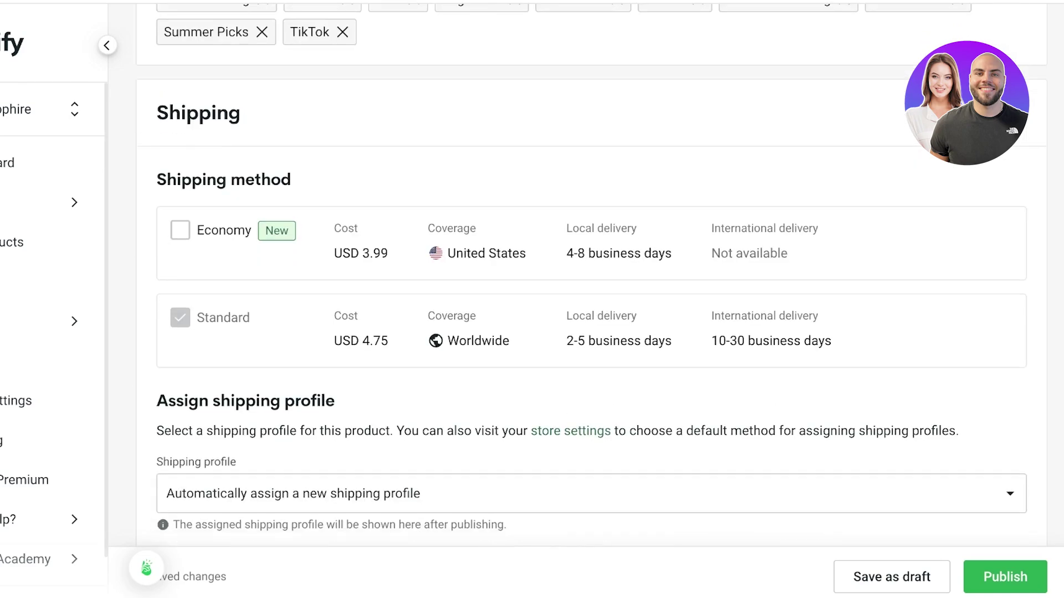
pyautogui.scroll(-6, 590, 299)
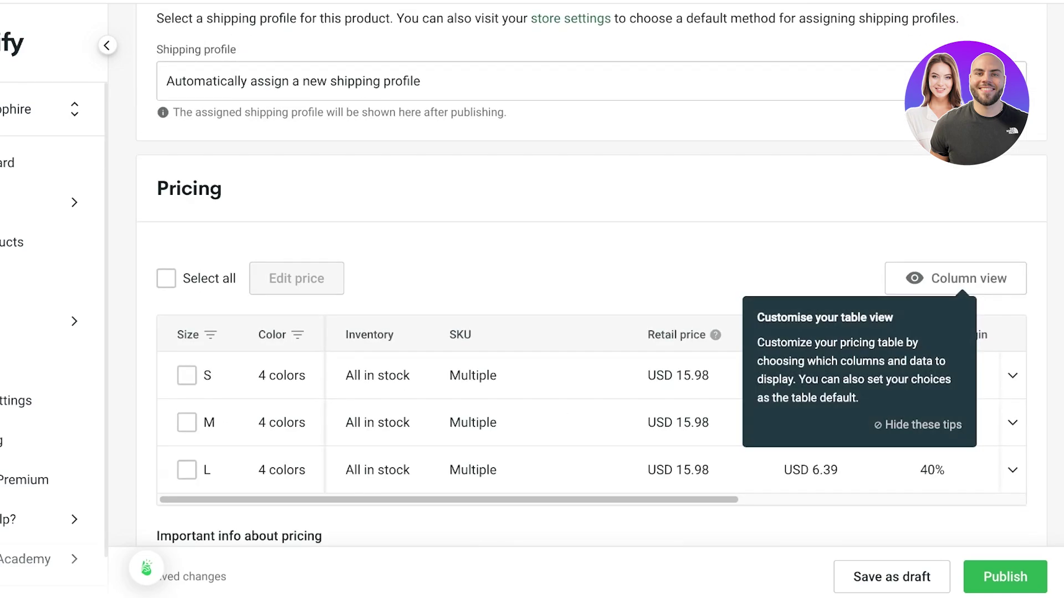
pyautogui.scroll(-8, 591, 299)
pyautogui.scroll(8, 591, 299)
pyautogui.scroll(-1, 591, 299)
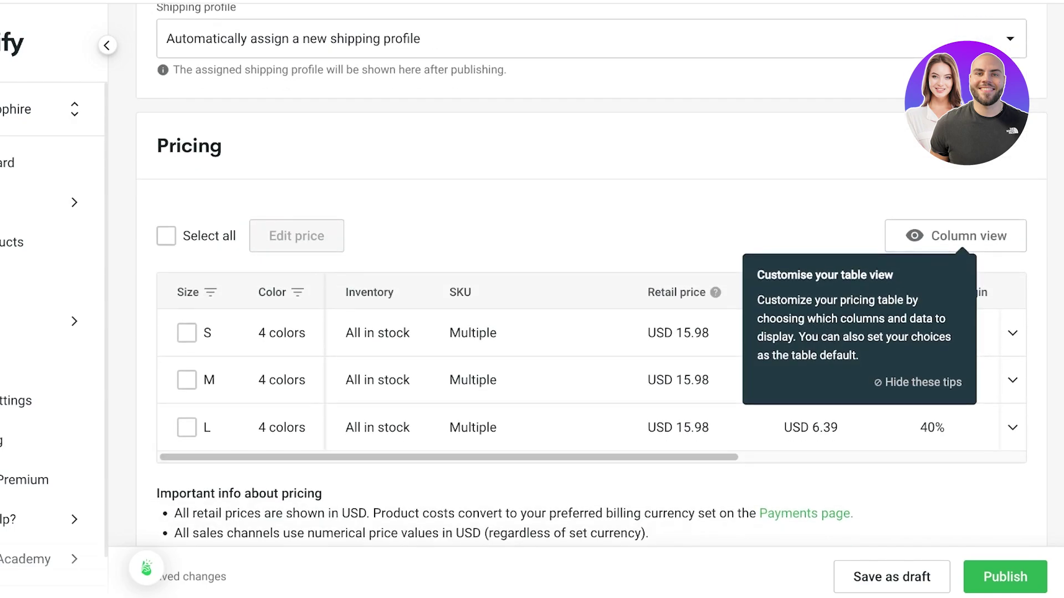
pyautogui.click(955, 236)
pyautogui.click(955, 236)
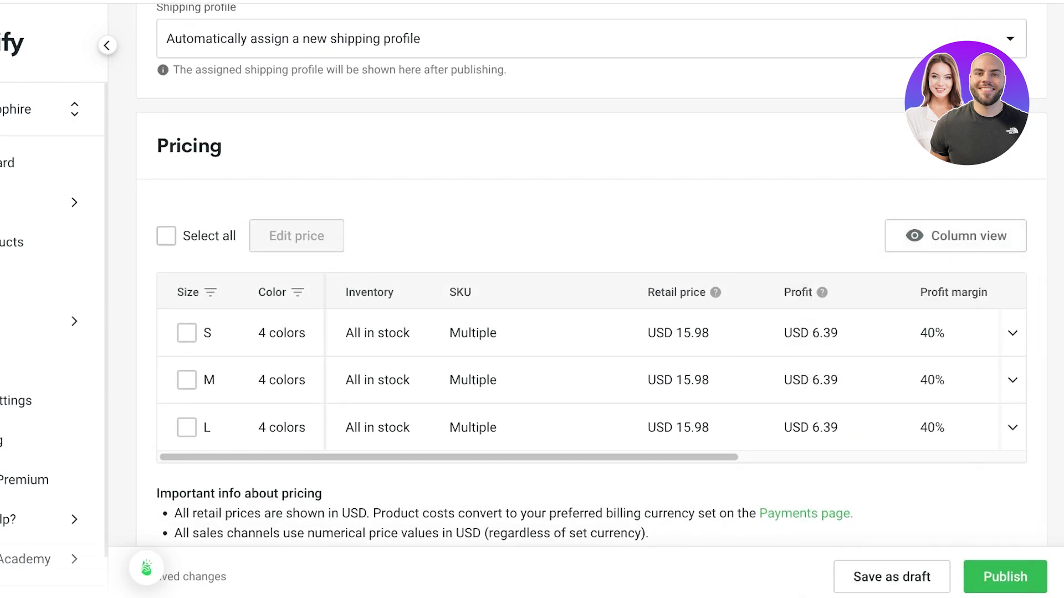
pyautogui.hscroll(5, 590, 377)
pyautogui.hscroll(-5, 591, 376)
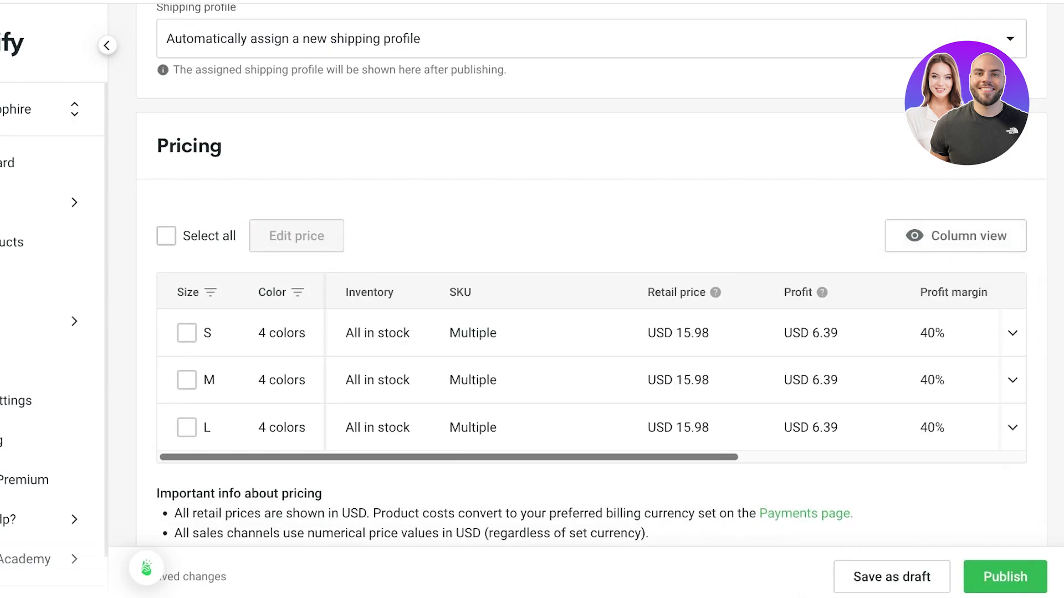
# Set the retail price of all 12 shirt variants to USD 40.
pyautogui.click(166, 236)
pyautogui.click(339, 235)
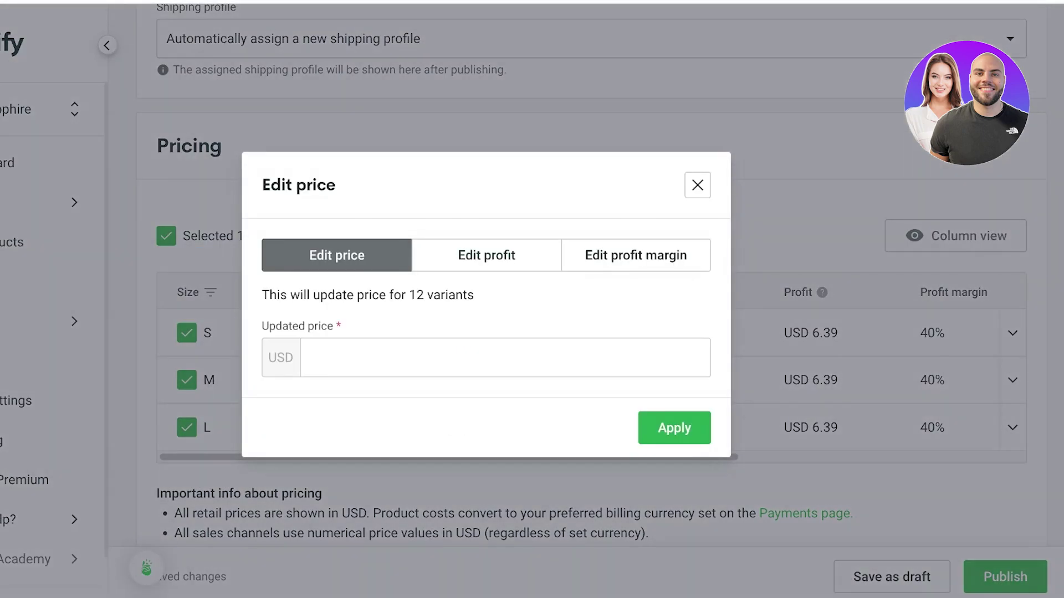
pyautogui.click(311, 358)
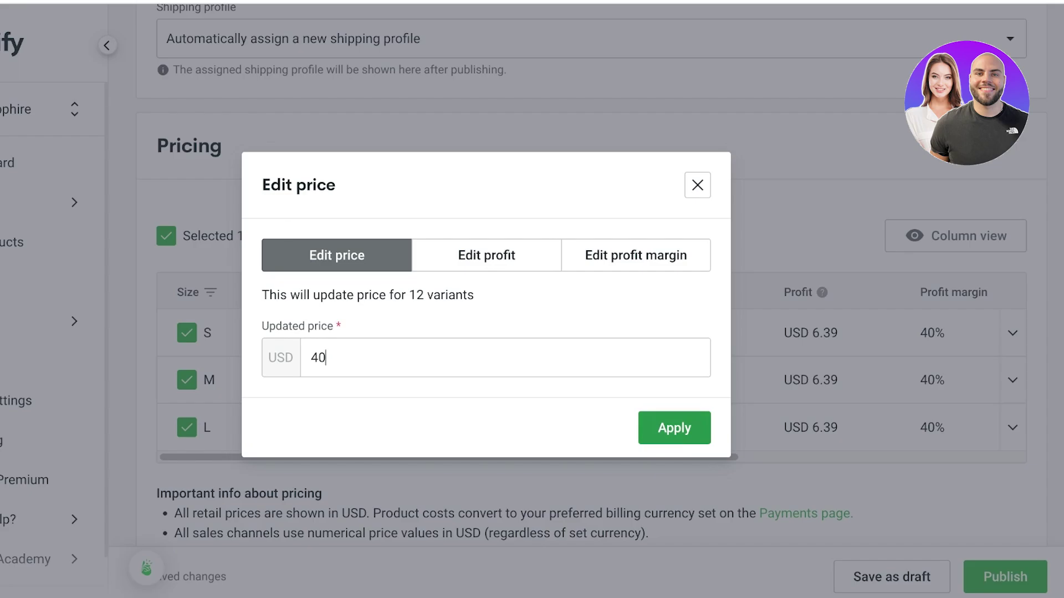
pyautogui.click(674, 428)
# Examine the profit, production cost and shipping columns of the pricing table, and the listing's product visibility, variant visibility and sync settings.
pyautogui.moveTo(665, 458); pyautogui.dragTo(675, 457)
pyautogui.hscroll(5, 592, 376)
pyautogui.hscroll(-5, 591, 377)
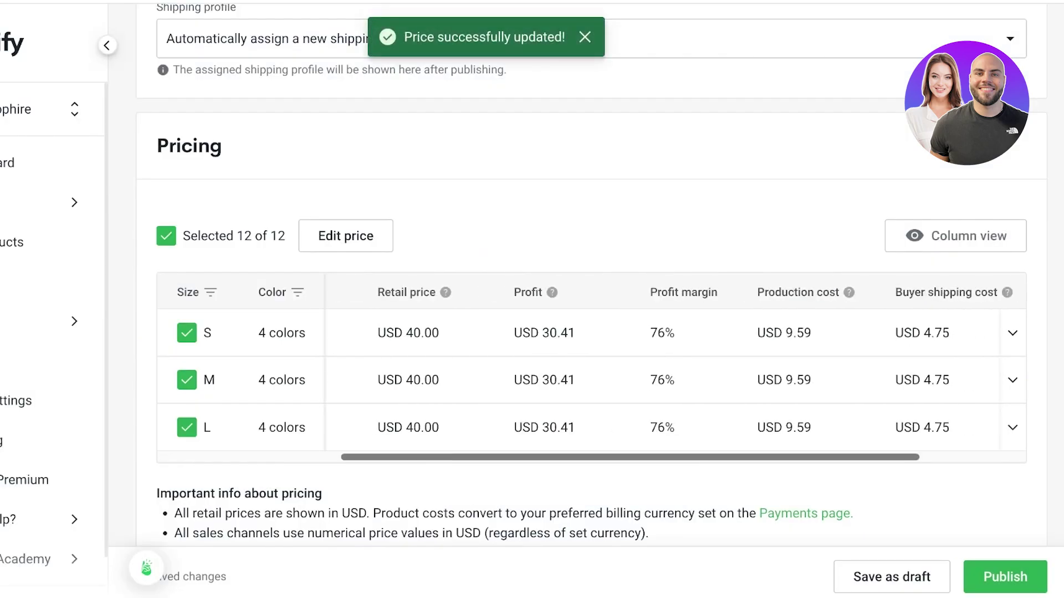
pyautogui.hscroll(5, 591, 377)
pyautogui.hscroll(-1, 591, 376)
pyautogui.hscroll(-5, 592, 374)
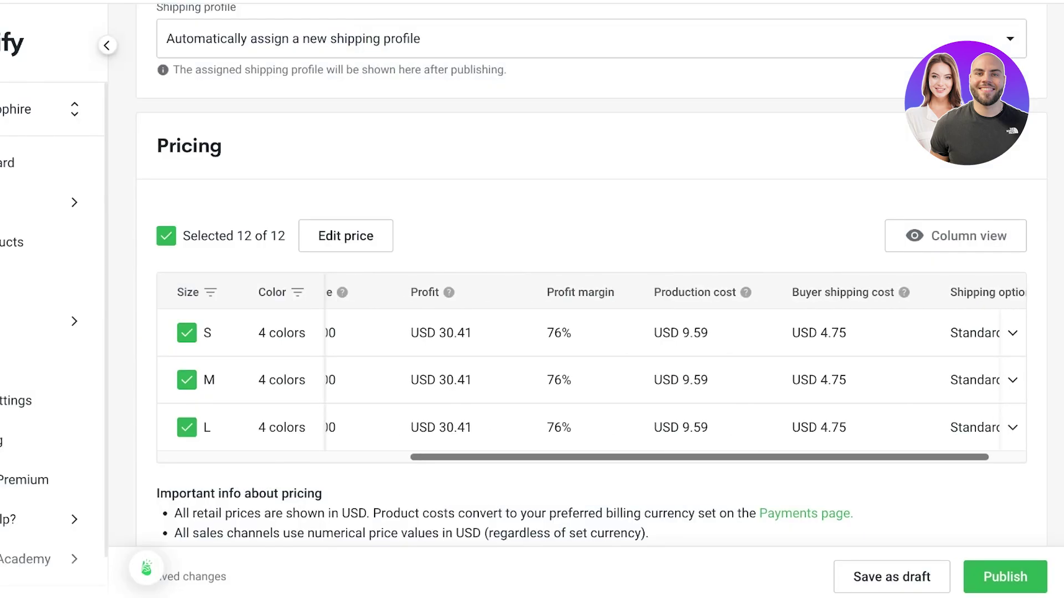
pyautogui.scroll(-10, 592, 332)
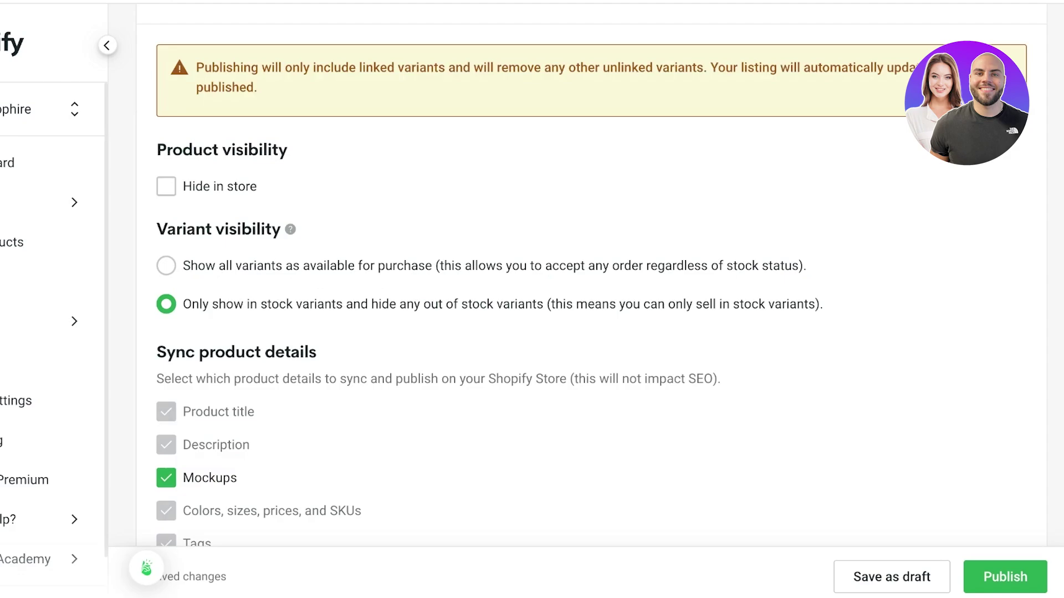
pyautogui.scroll(-4, 592, 333)
pyautogui.scroll(5, 592, 333)
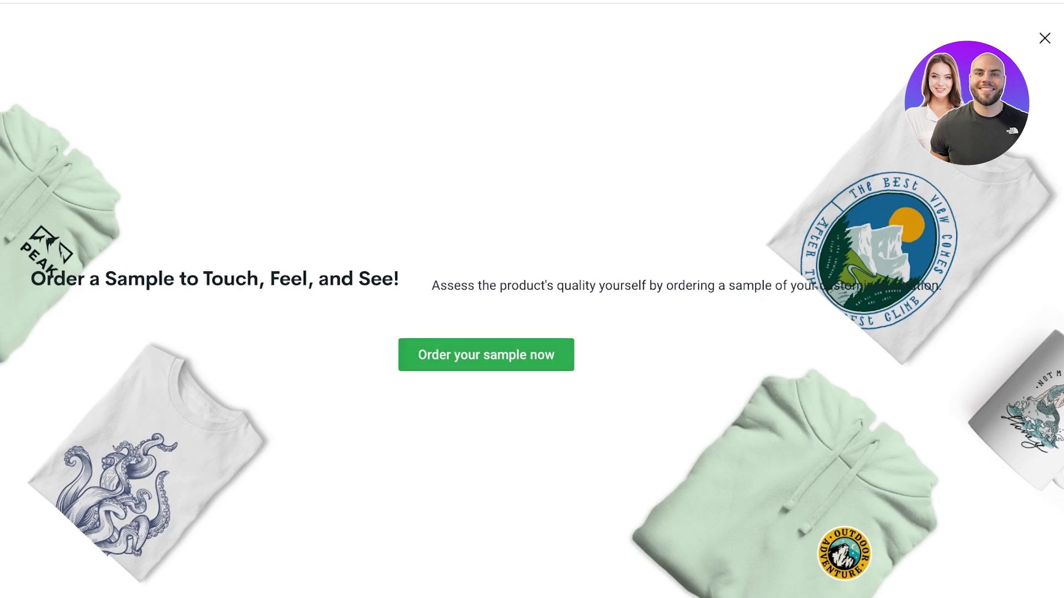
# Dismiss the sample order offer and open the store's list of own products in Printify.
pyautogui.click(1045, 37)
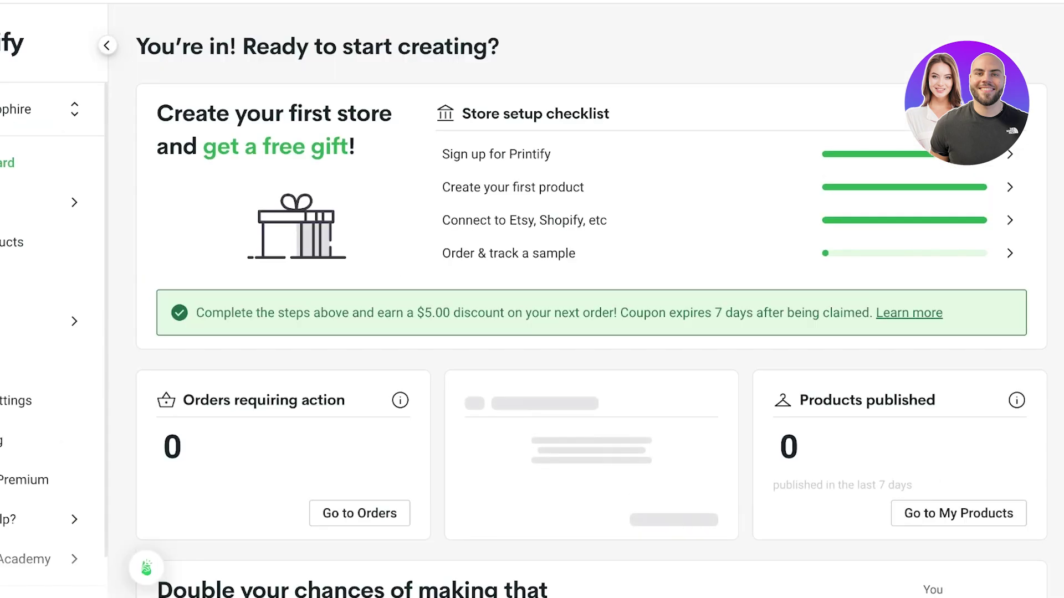
pyautogui.click(44, 109)
pyautogui.click(118, 216)
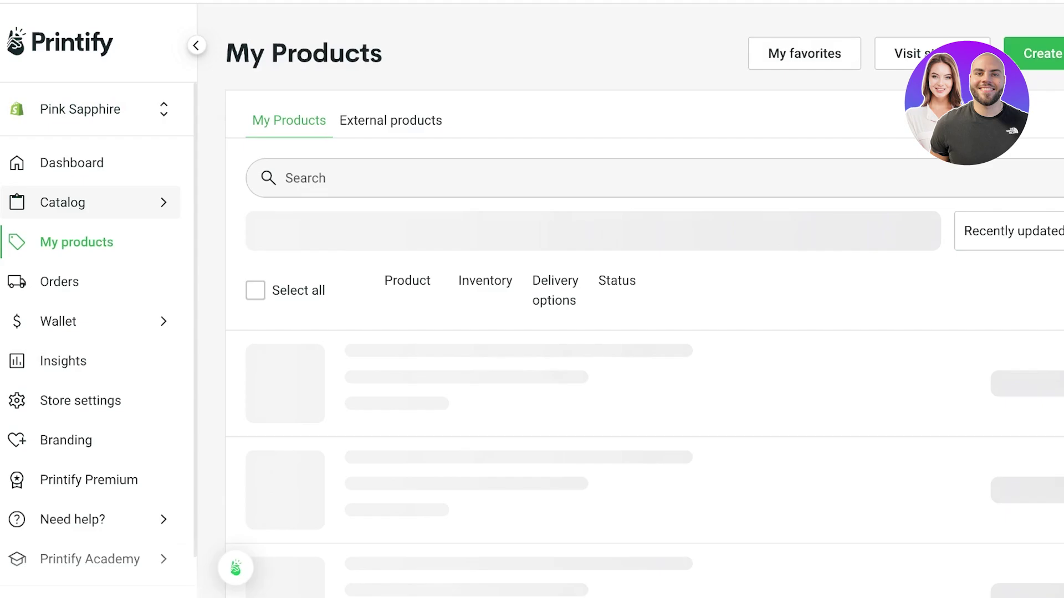
pyautogui.scroll(-1, 111, 344)
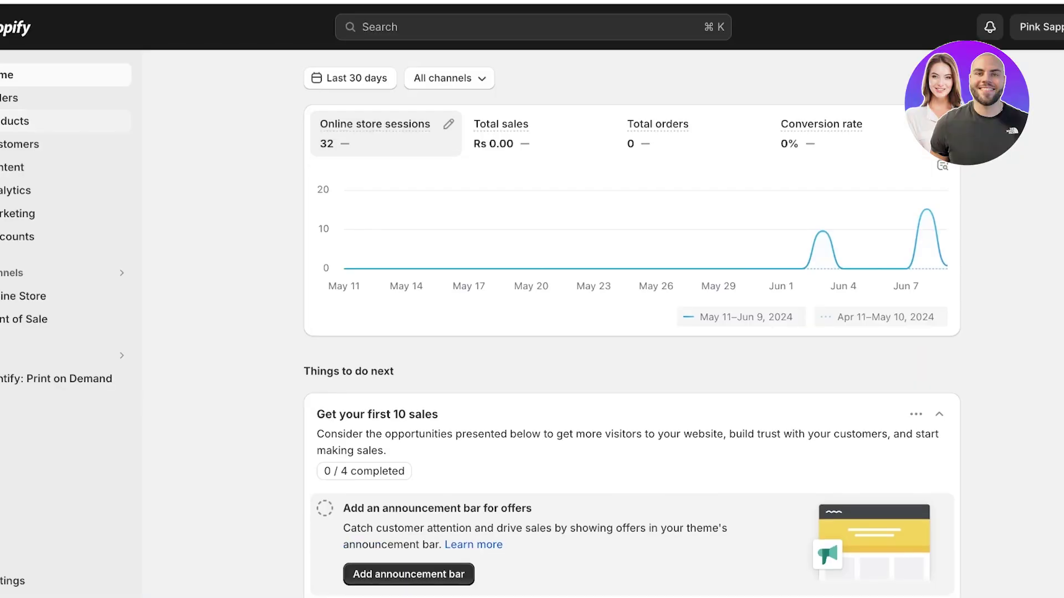
# Open the products in the Shopify admin and review the IT GIRL TEE storefront page's mockup images and description.
pyautogui.click(14, 121)
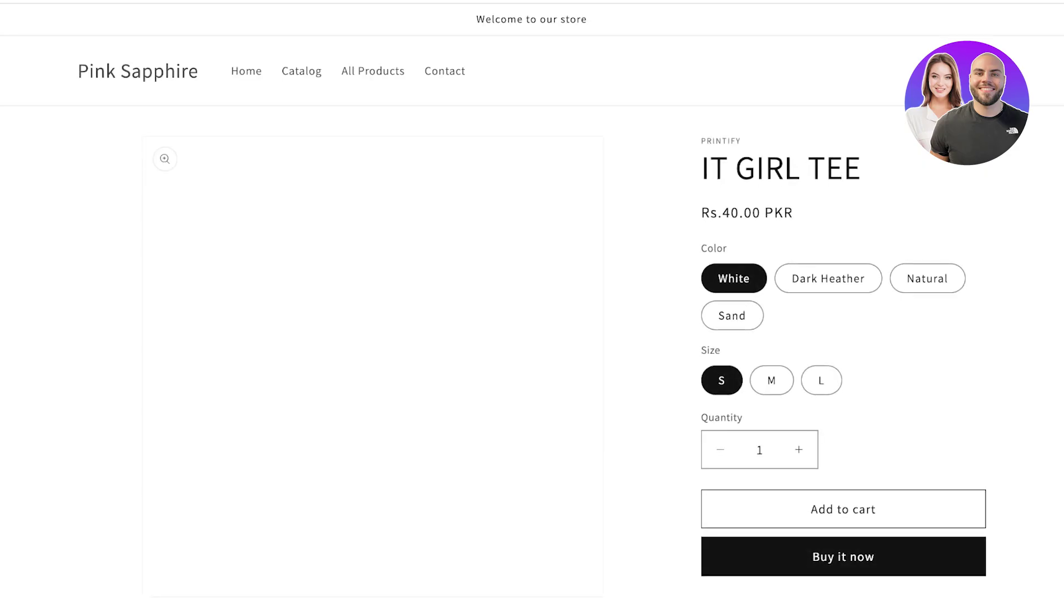
pyautogui.scroll(-2, 532, 299)
pyautogui.scroll(-15, 532, 299)
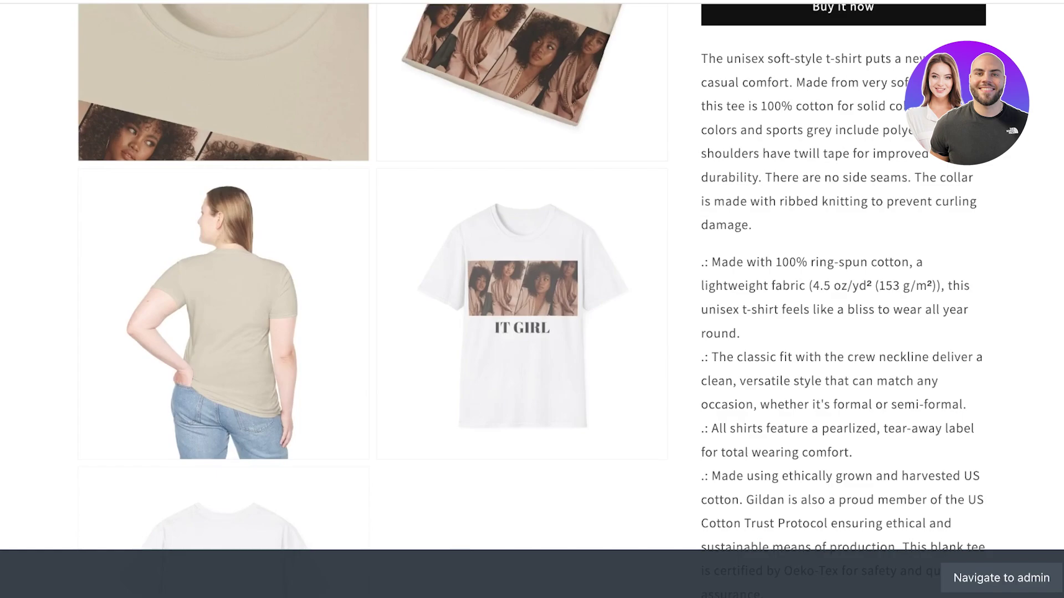
pyautogui.scroll(12, 532, 299)
pyautogui.scroll(5, 532, 299)
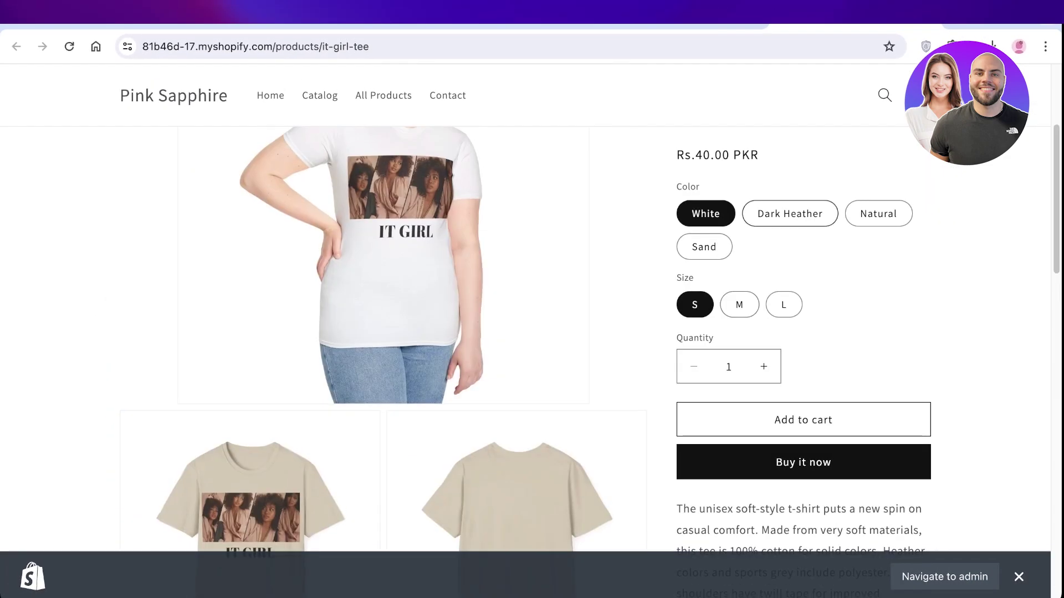
# Switch the IT GIRL TEE product page to the Dark Heather color and view its mockup.
pyautogui.click(789, 213)
pyautogui.scroll(2, 532, 299)
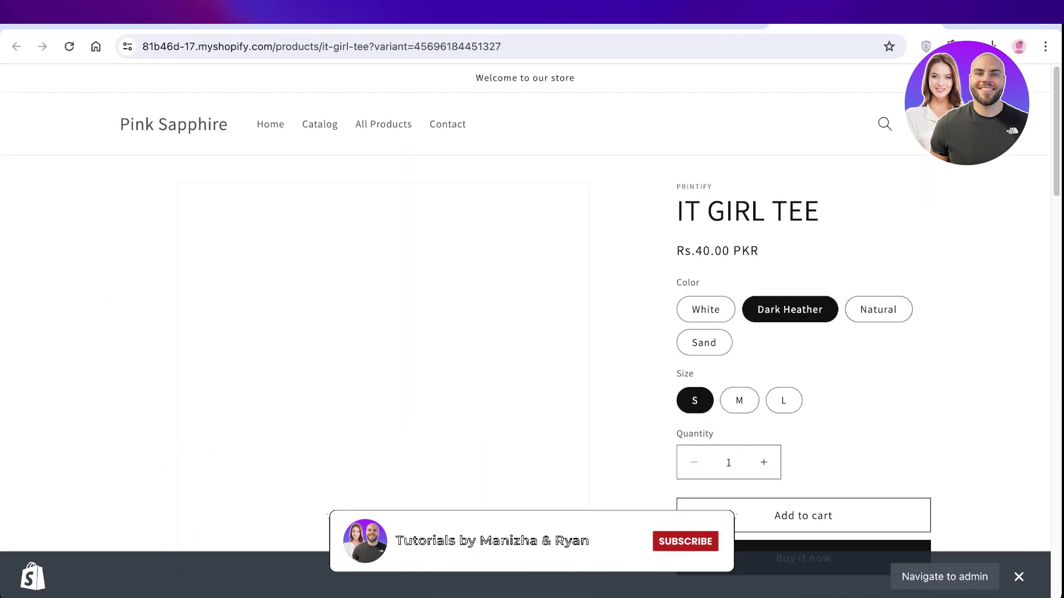
pyautogui.scroll(-2, 532, 299)
pyautogui.scroll(2, 532, 299)
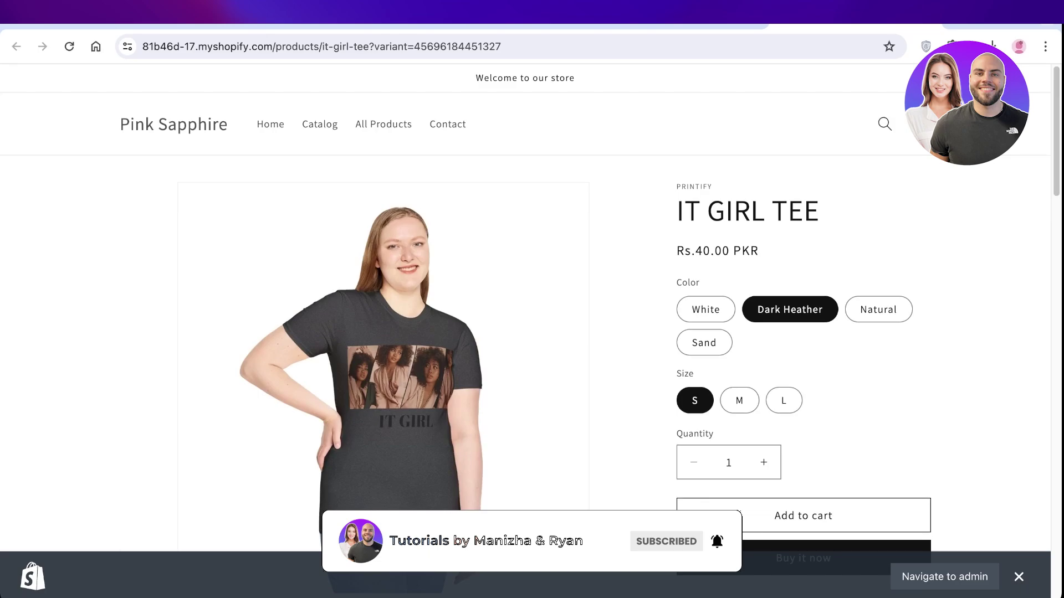
pyautogui.scroll(-2, 532, 299)
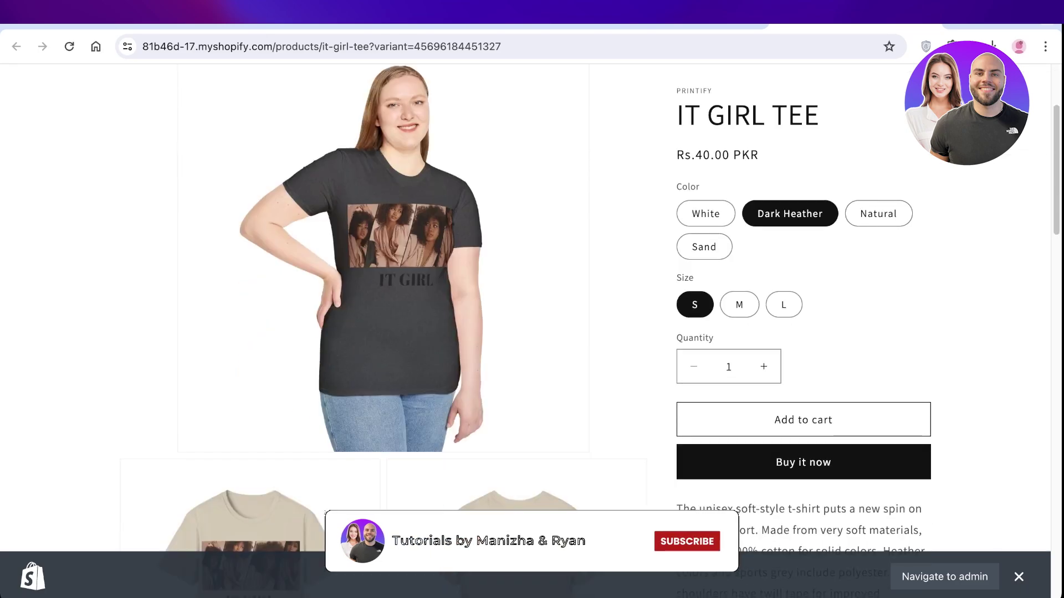